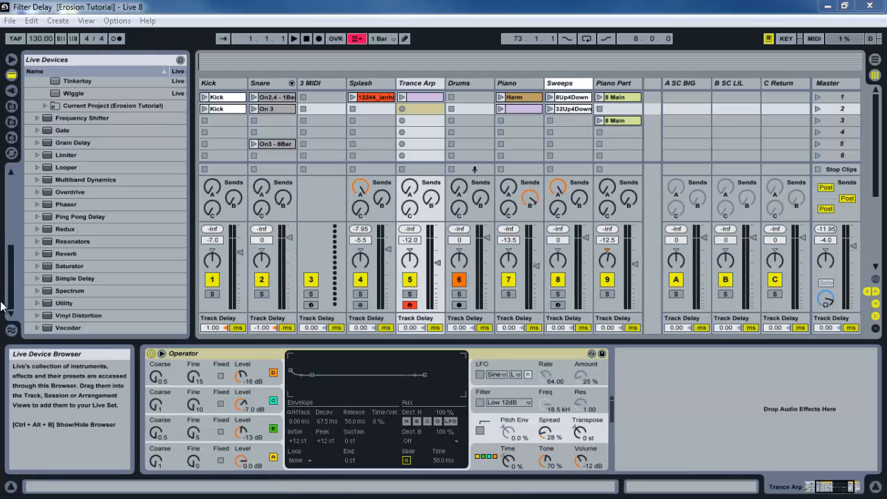
Add the Filter Delay audio effect after Operator on the Trance Arp track.
scroll(17, 250, "up", 5)
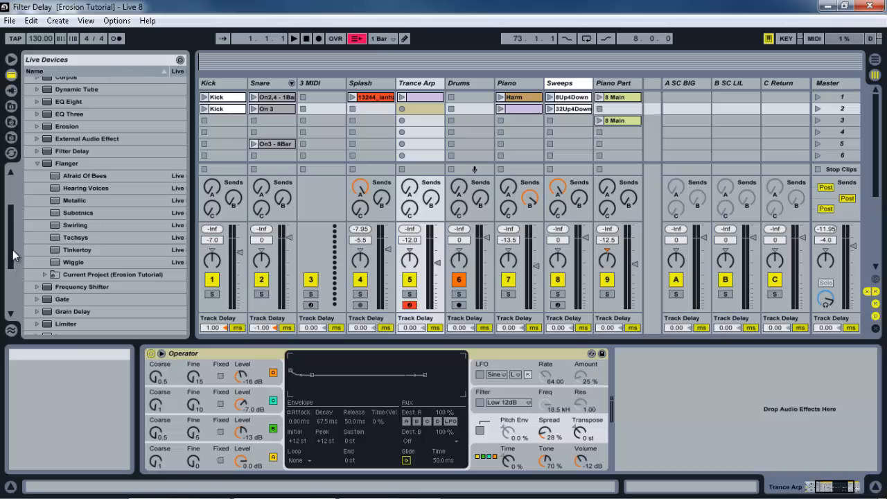
left_click(37, 163)
left_click_drag(45, 152, 679, 404)
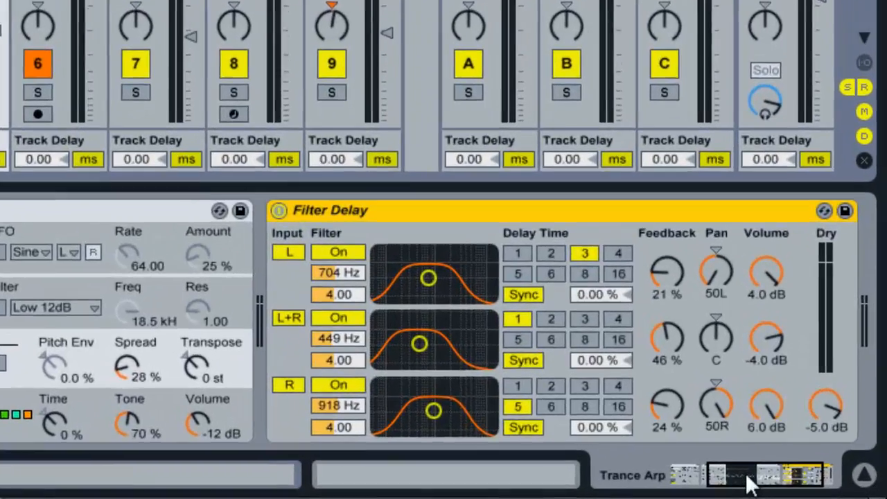
left_click_drag(819, 487, 859, 487)
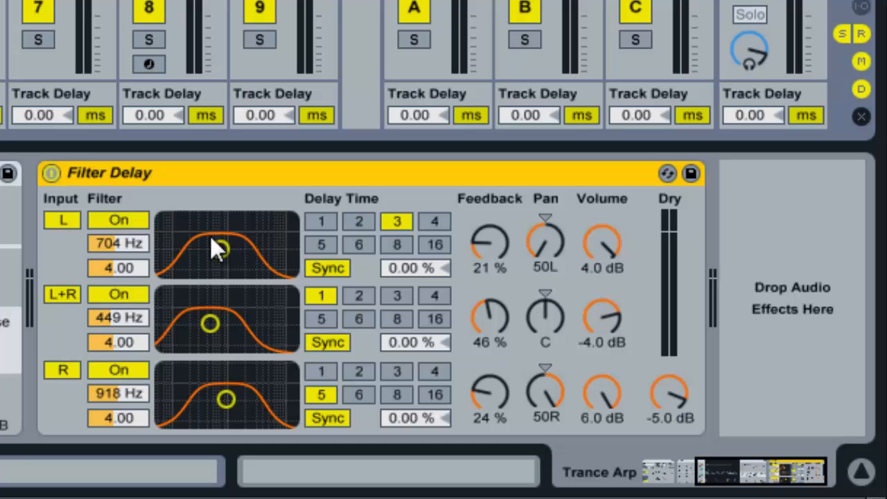
Shift the R delay line's pan to 48R in Filter Delay.
left_click(554, 260)
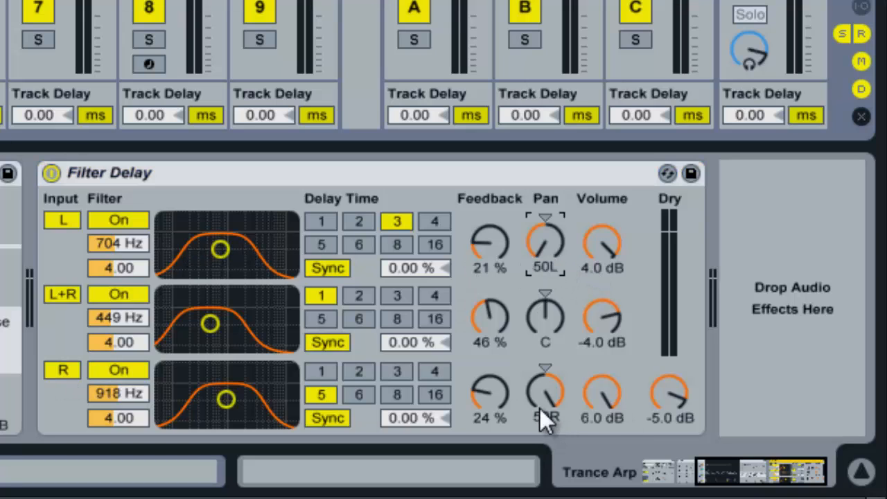
left_click_drag(542, 386, 543, 389)
left_click(544, 317)
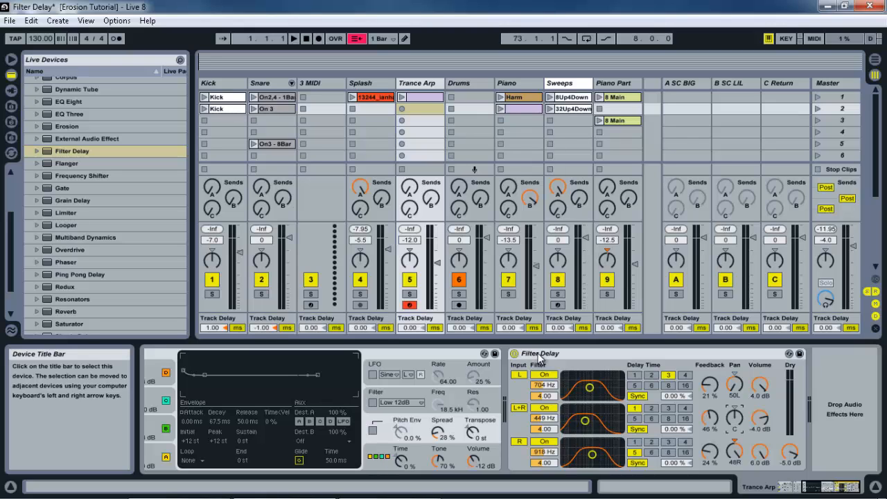
Turn off Filter Delay and select the first clip on the Trance Arp track.
left_click(514, 353)
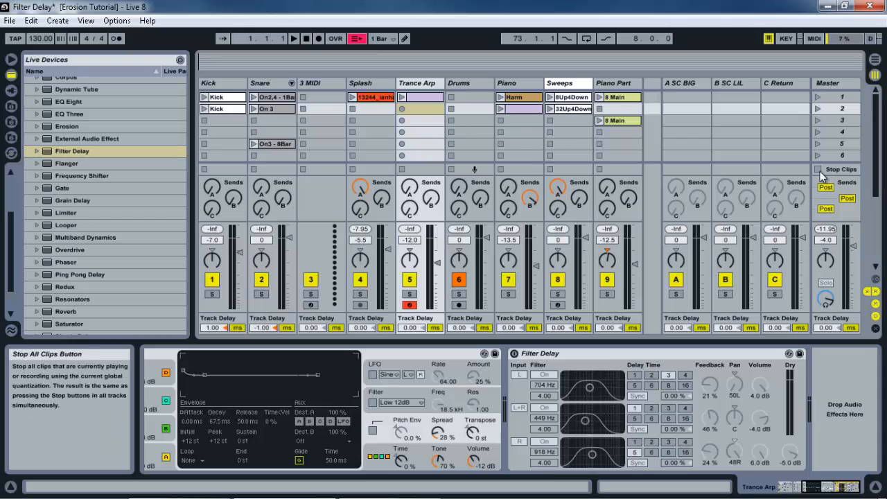
left_click(419, 84)
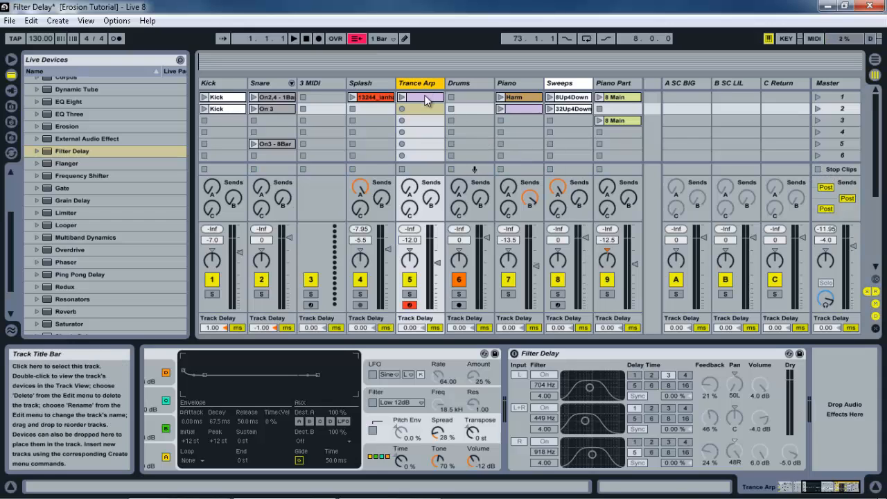
left_click(425, 98)
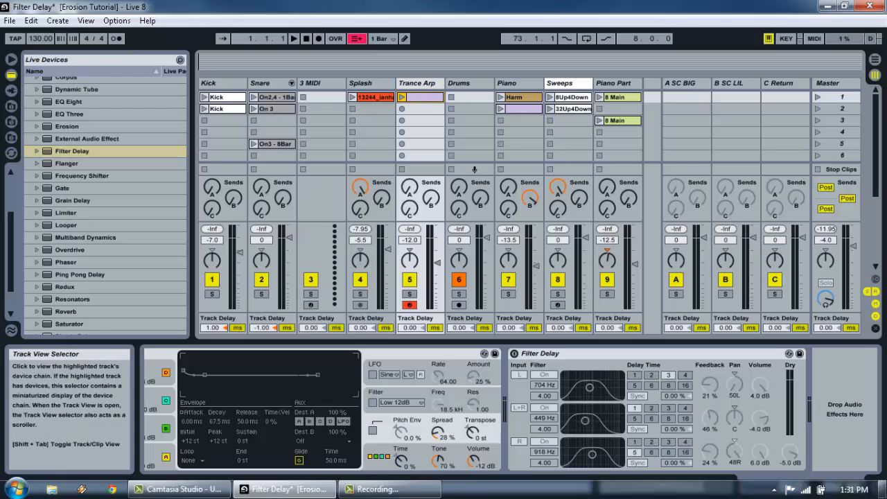
left_click_drag(837, 487, 772, 487)
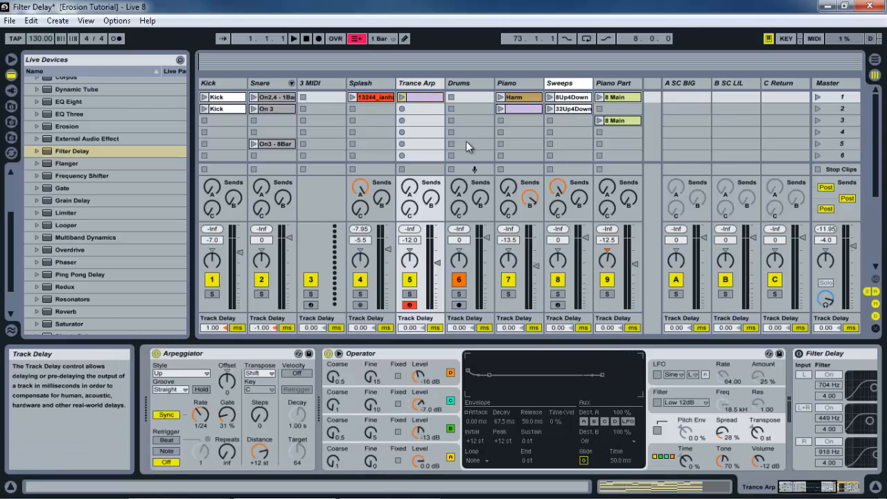
Audition the first Trance Arp clip without the delay, with the track volume set to -8.0 dB.
left_click(410, 89)
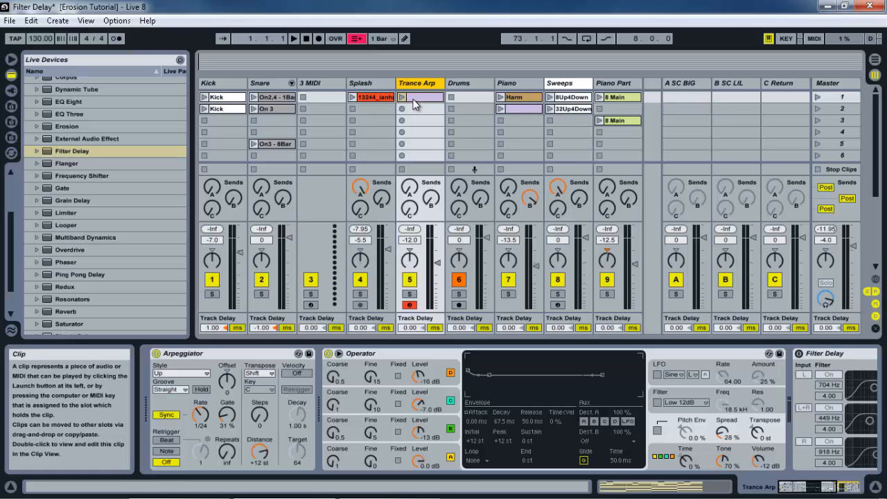
left_click(400, 99)
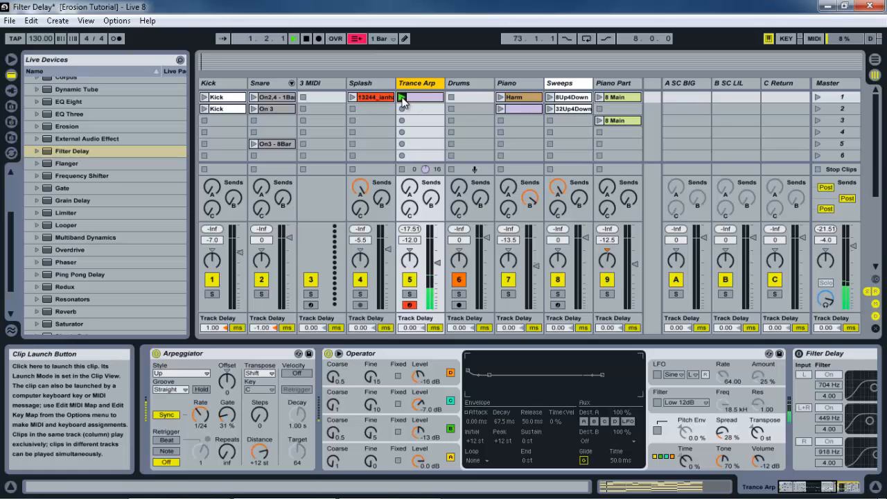
left_click_drag(415, 243, 416, 248)
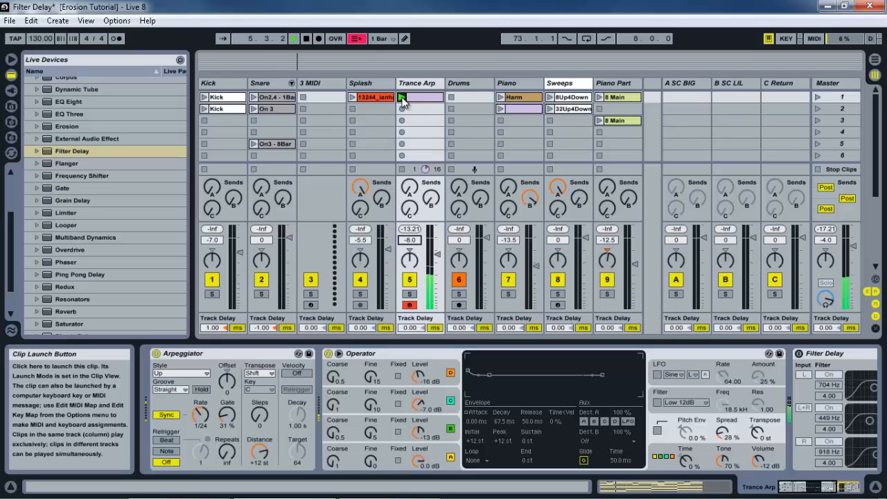
double_click(305, 38)
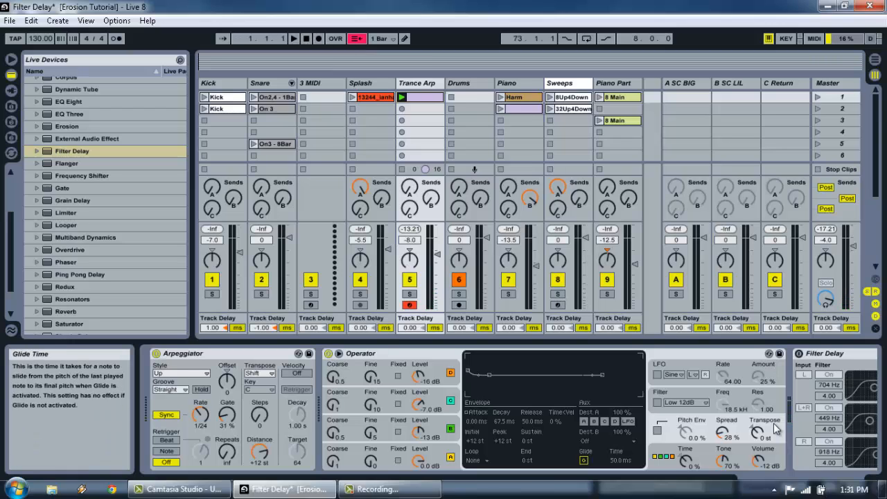
Turn Filter Delay back on for the Trance Arp track.
left_click(860, 491)
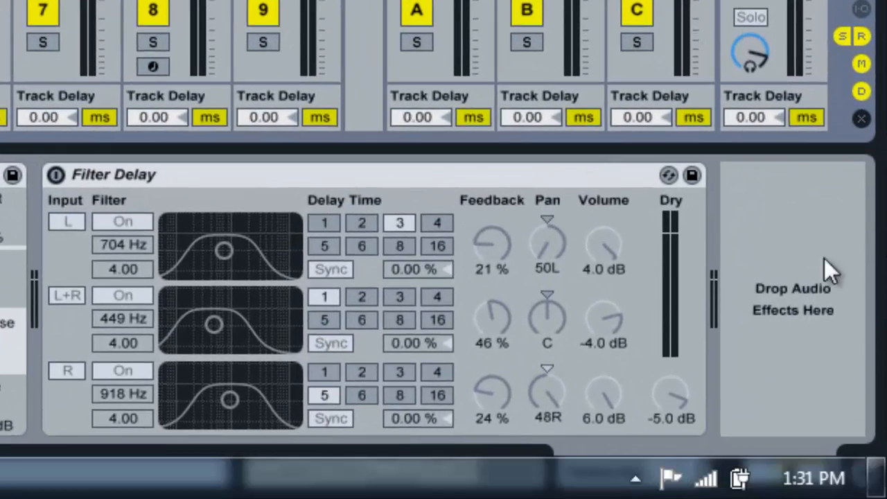
left_click(193, 200)
left_click(55, 176)
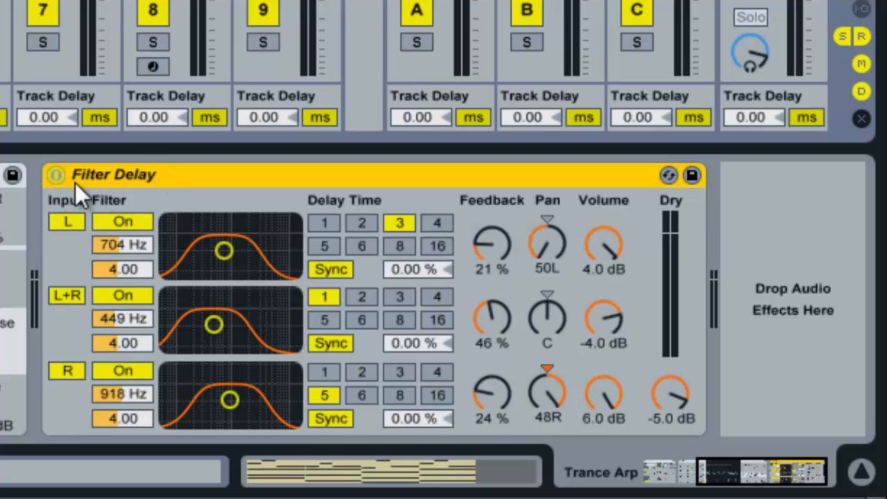
Set the R line's filter to 5.33 kHz and 3.50 with delay time 2, and the dry level to 0.0 dB.
left_click(327, 394)
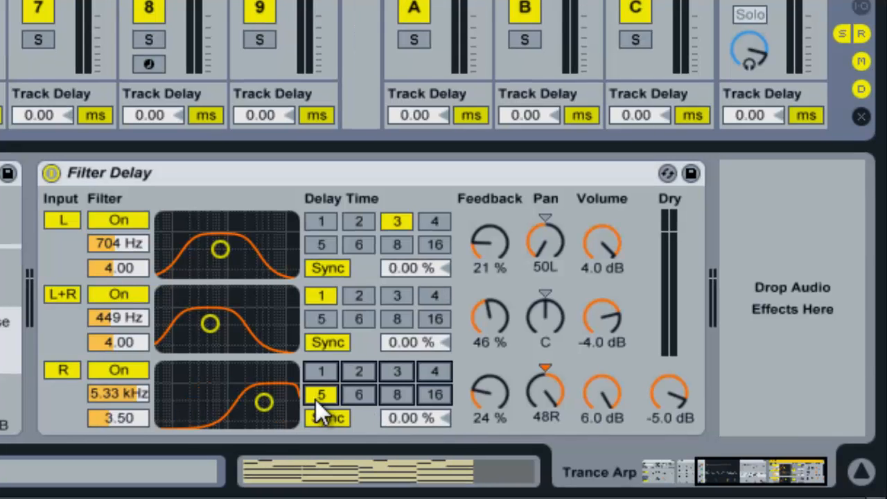
left_click(359, 372)
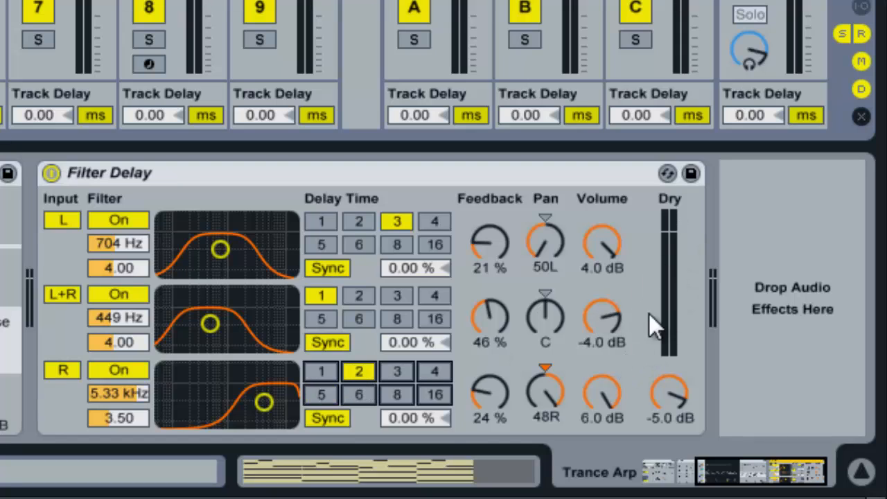
left_click(664, 393)
left_click_drag(664, 390, 675, 354)
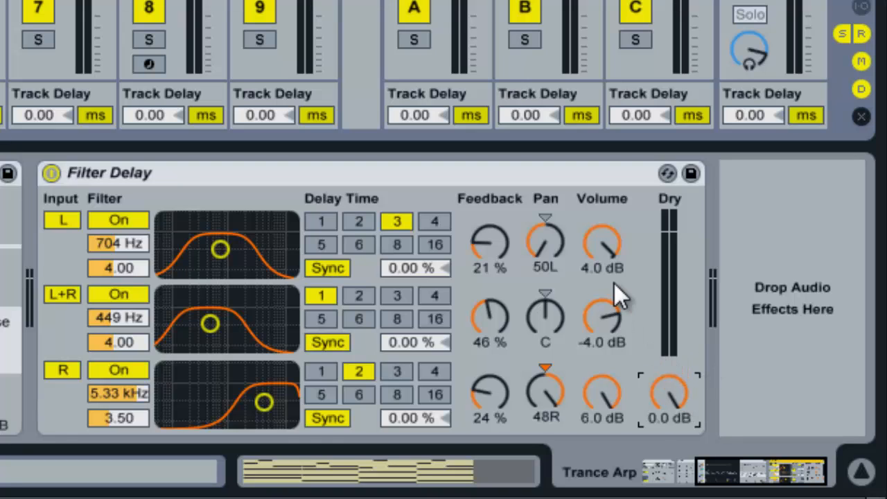
Set the volume of the L, L+R and R delay lines to -6 dB and the R line's pan to 50R.
left_click(596, 243)
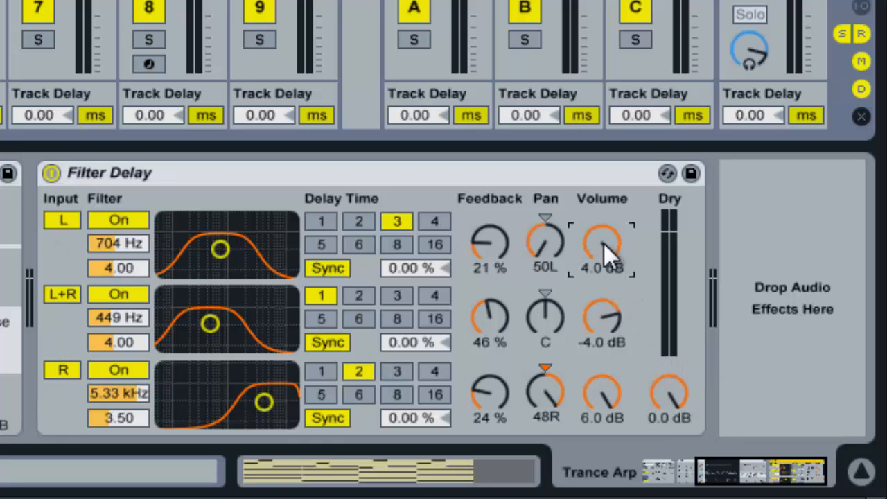
type("-6")
key("Return")
left_click_drag(584, 309, 581, 311)
type("-6")
key("Return")
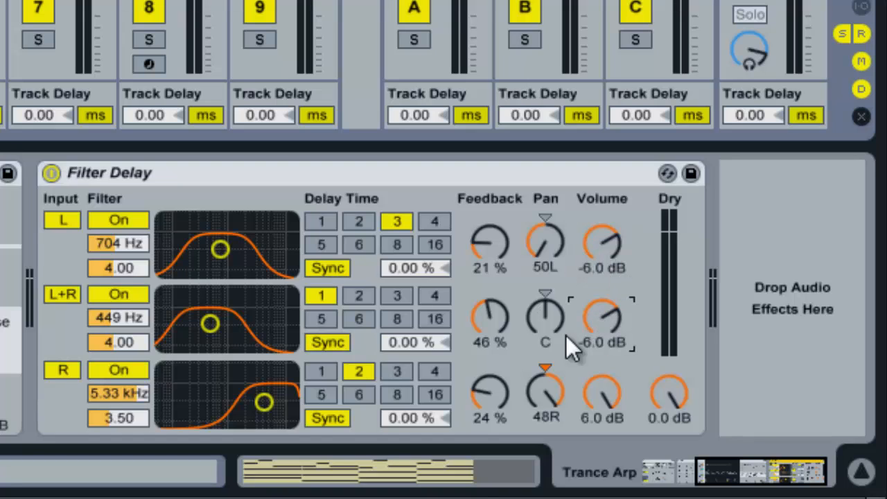
left_click(600, 393)
type("-6")
key("Return")
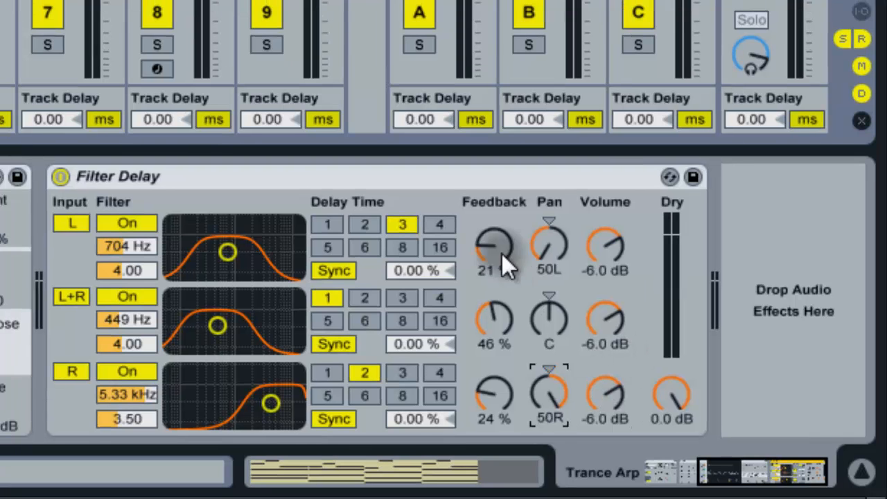
Set the feedback to 39 % on the L delay line and 48 % on the R delay line.
left_click_drag(501, 254, 489, 242)
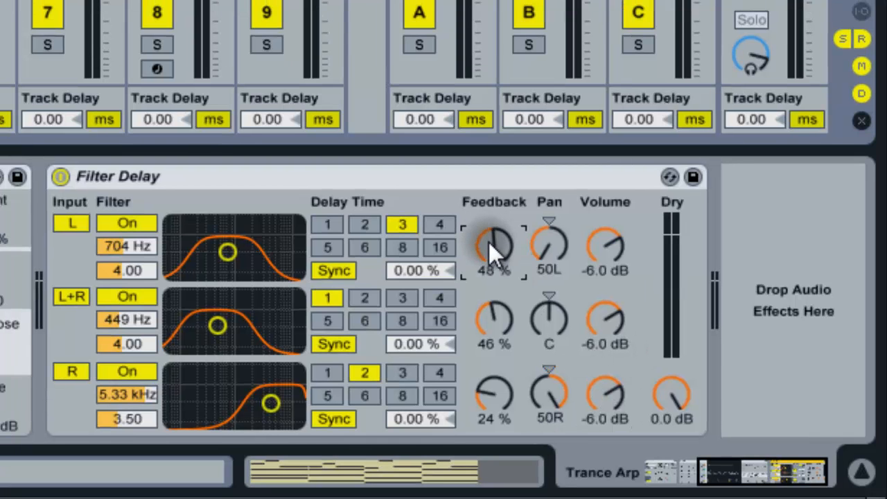
left_click_drag(501, 398, 500, 401)
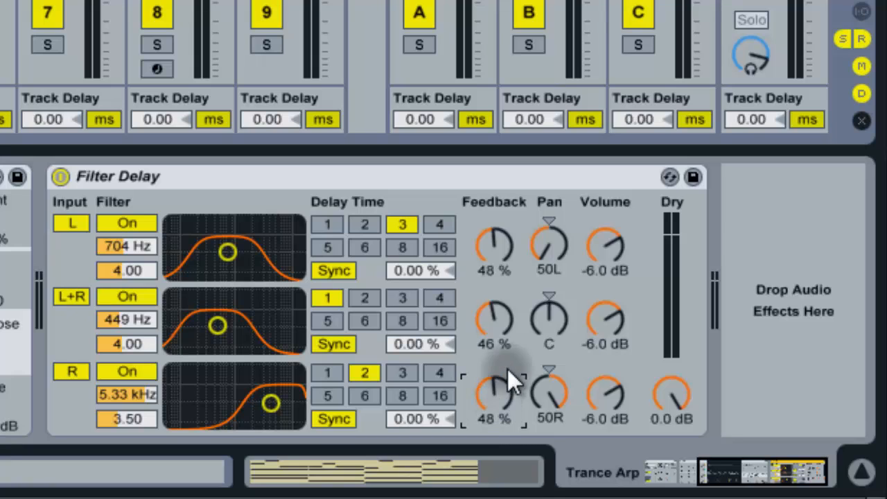
left_click_drag(509, 260, 504, 252)
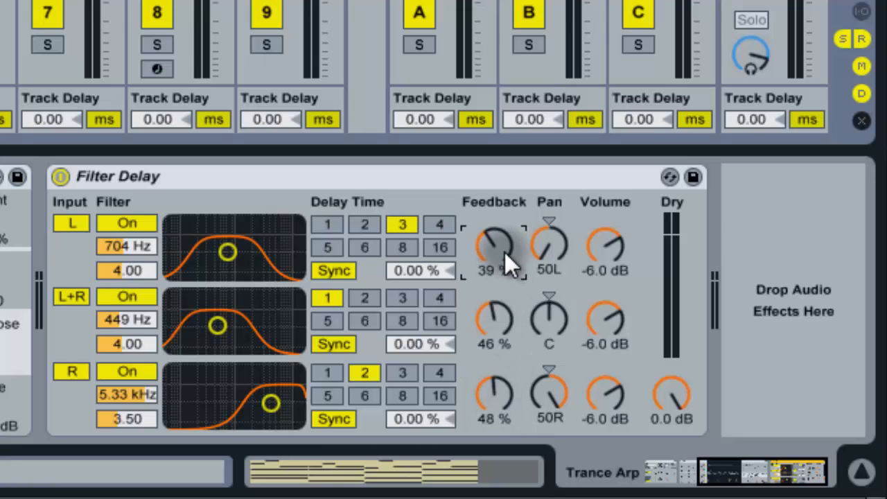
Save the current Filter Delay settings as the device's default preset.
left_click(339, 179)
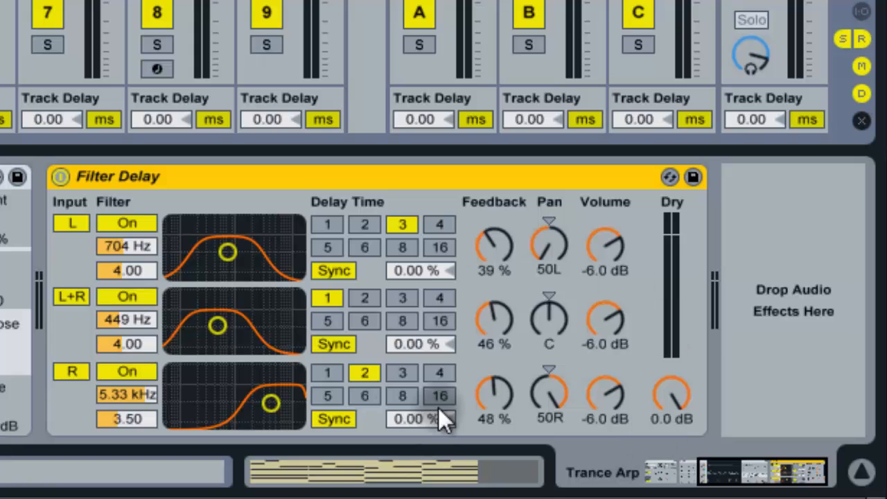
right_click(208, 185)
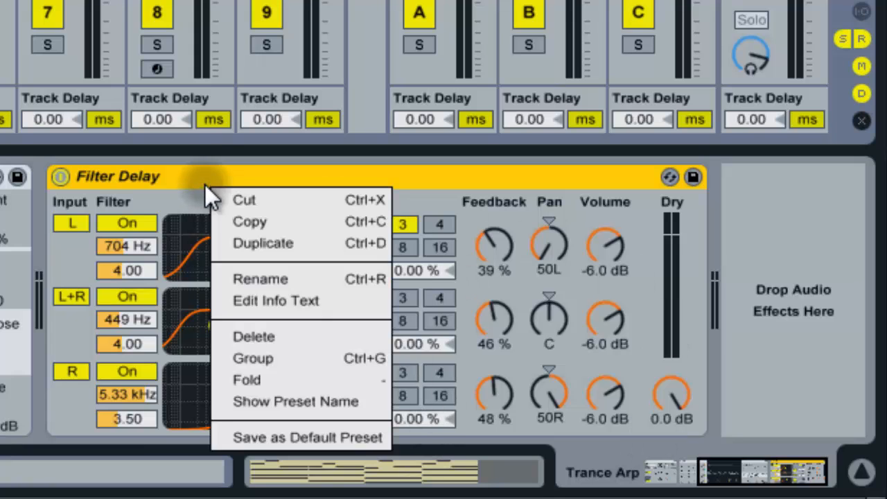
left_click(310, 435)
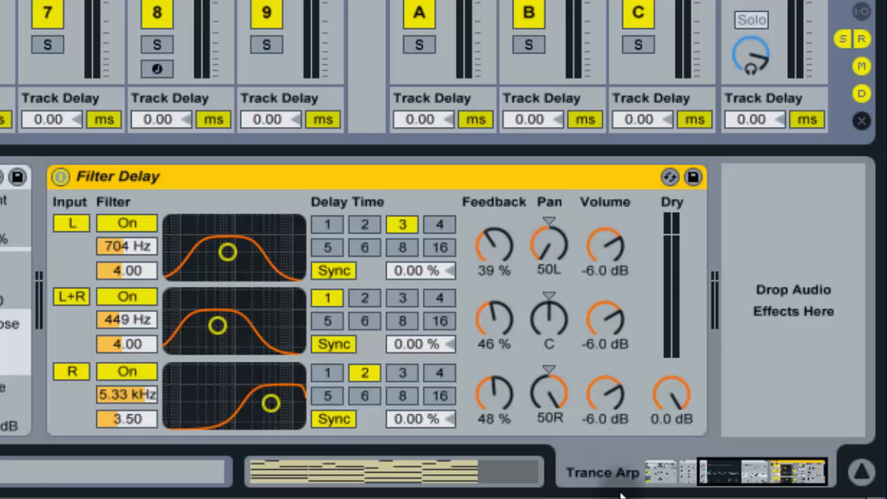
Isolate the L+R line by lowering the R delay volume to -inf dB and the L delay volume to -58 dB.
left_click_drag(607, 403, 606, 464)
left_click_drag(583, 404, 588, 405)
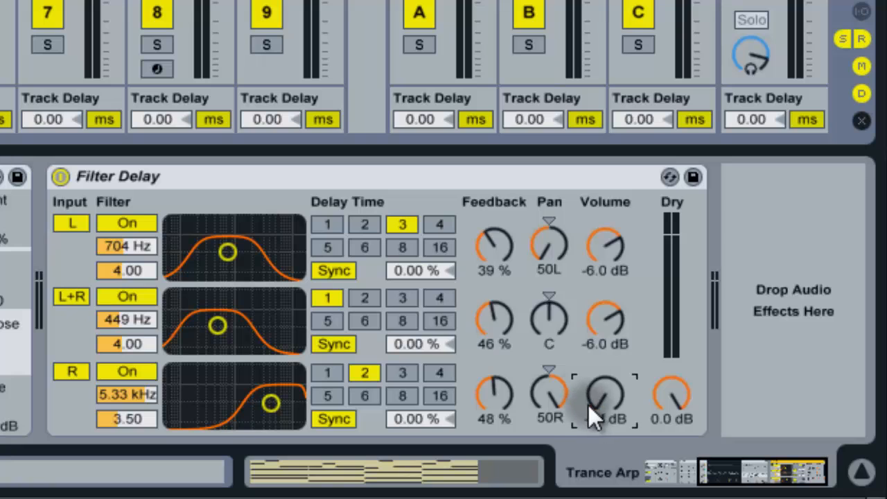
left_click_drag(604, 247, 608, 240)
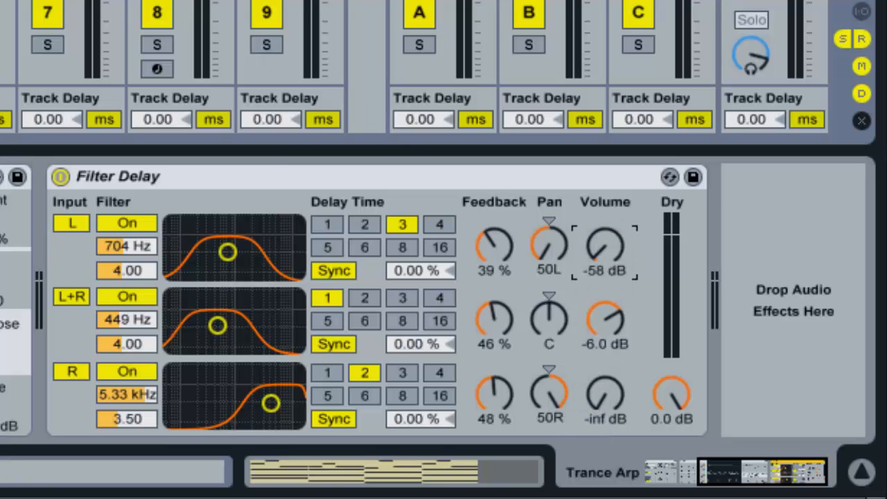
Set the L+R delay line's volume to -8.0 dB while the clip plays.
left_click(612, 324)
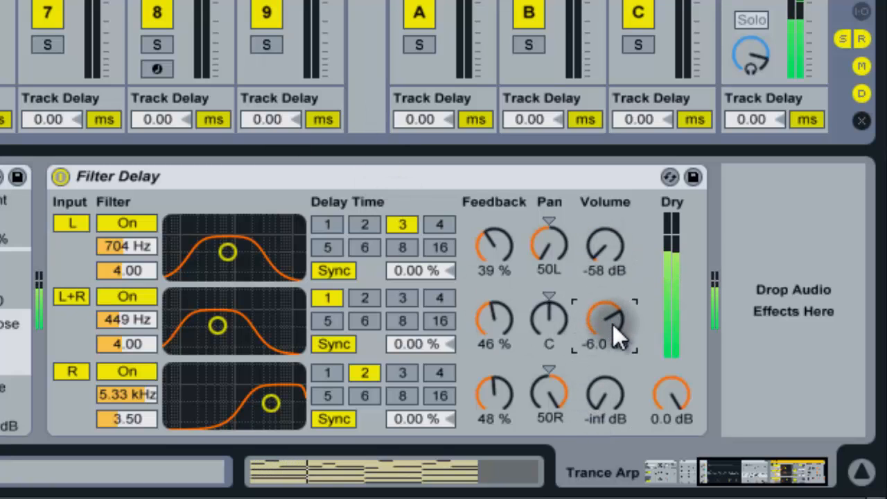
key("Down")
key("Down")
key("Down")
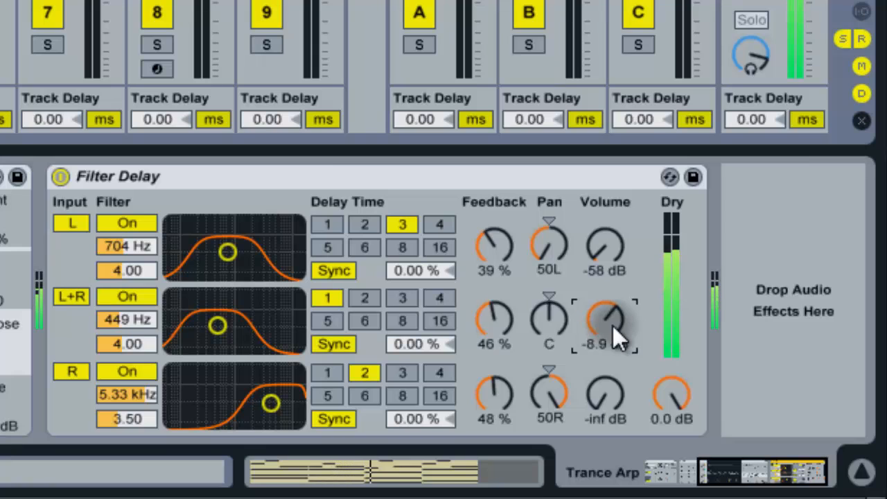
mouse_move(612, 326)
left_mouse_down()
mouse_move(613, 296)
mouse_move(612, 323)
left_mouse_up()
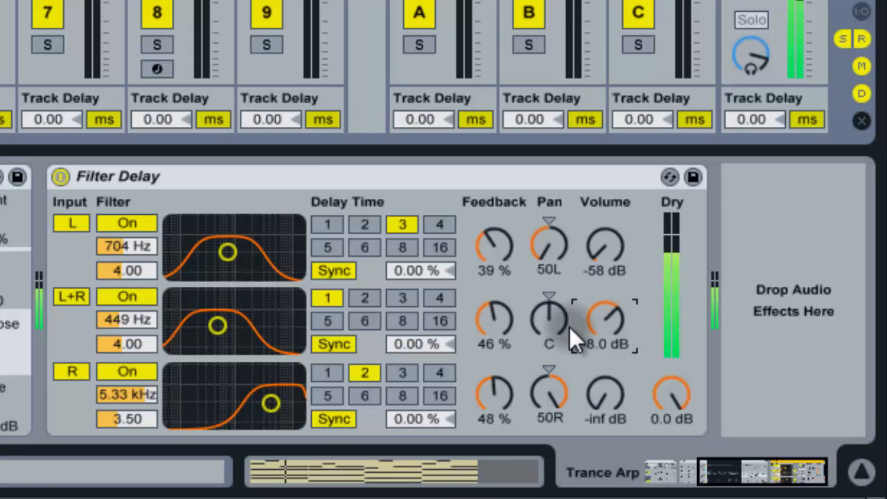
Compare delay times 2 and 3 on the L+R line, and leave it at 3.
left_click(371, 299)
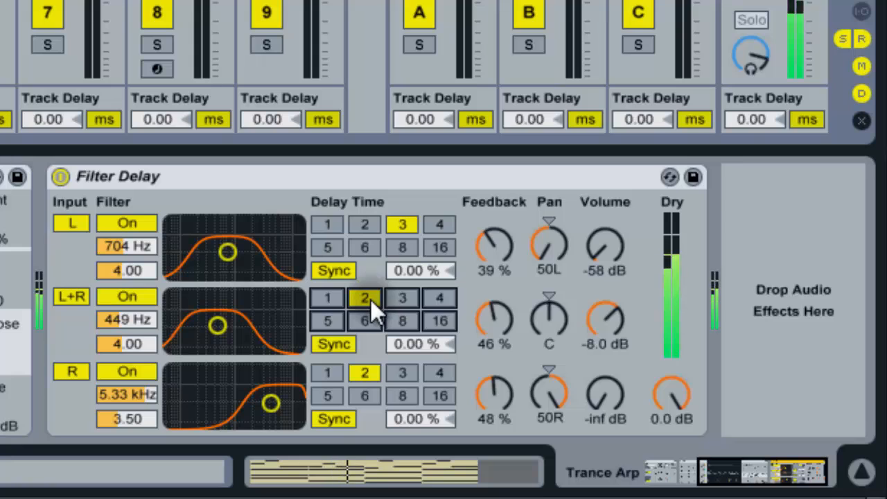
left_click(399, 298)
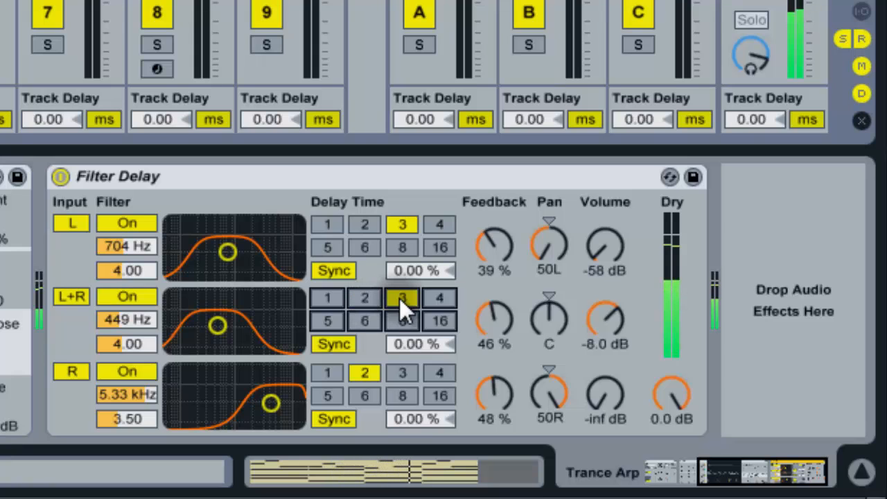
left_click(366, 298)
left_click(403, 298)
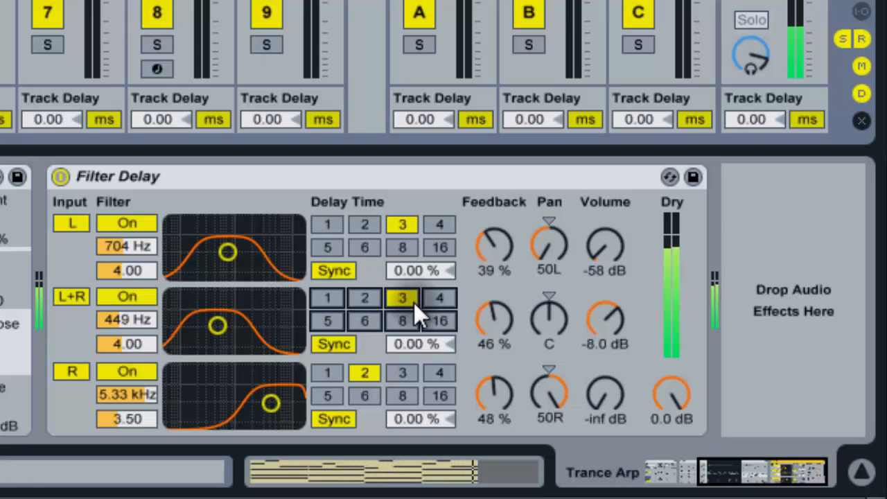
Set the L+R line to delay time 1, with 50 % feedback and a volume of -10 dB.
left_click(363, 300)
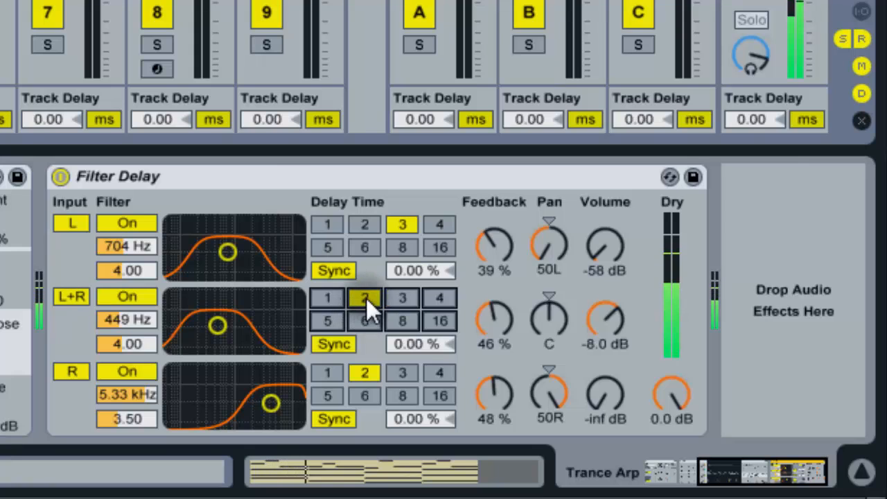
left_click(336, 298)
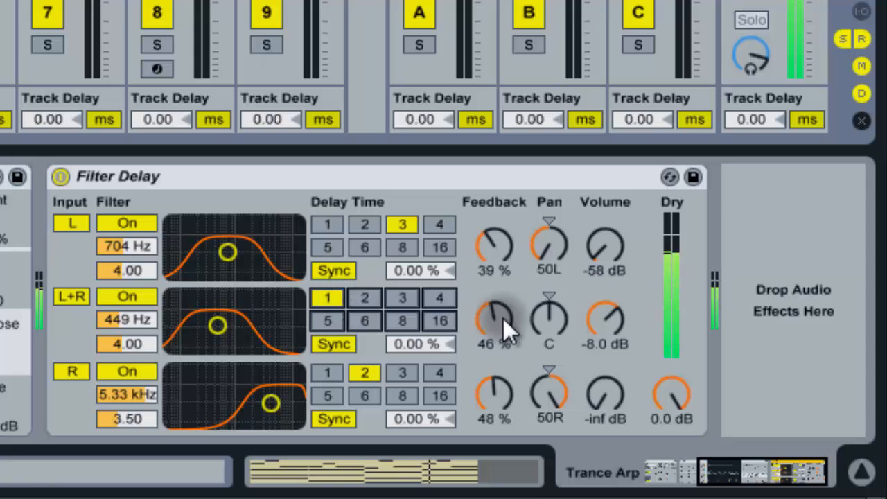
left_click_drag(512, 332, 486, 326)
left_click_drag(609, 325, 606, 325)
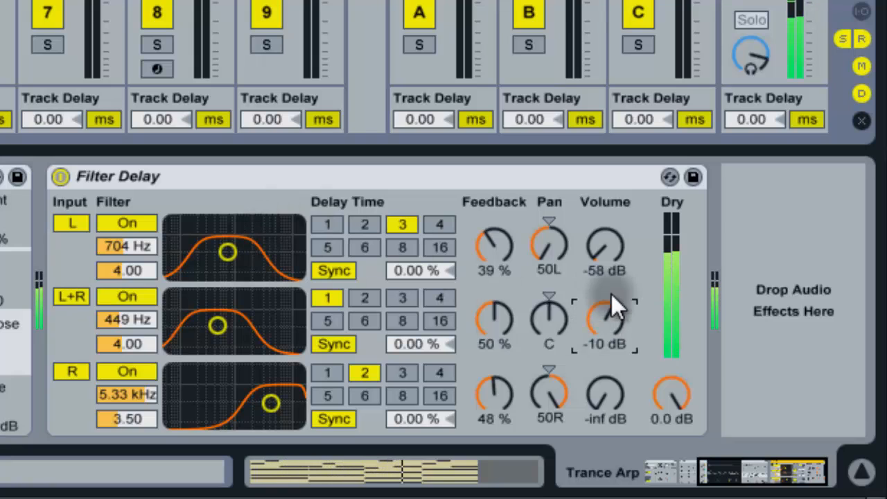
Bring the L delay line back in by raising its volume from silence to -13 dB.
left_click_drag(600, 253, 599, 265)
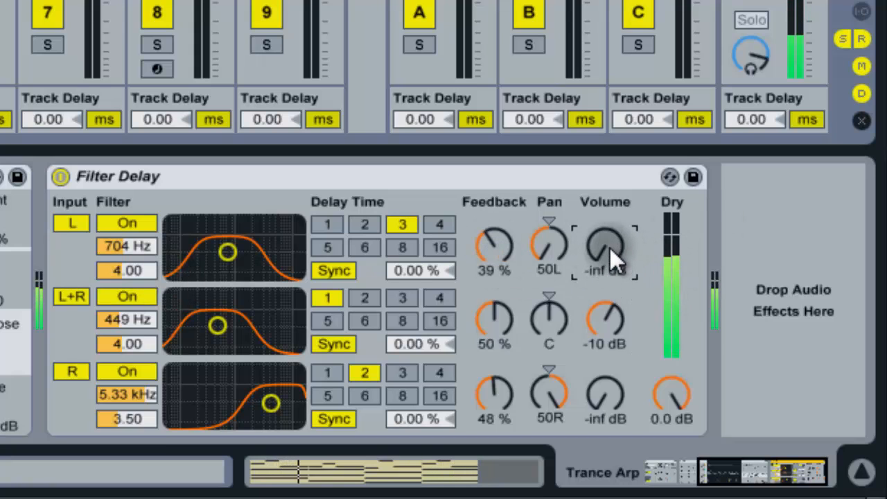
scroll(605, 248, "up", 8)
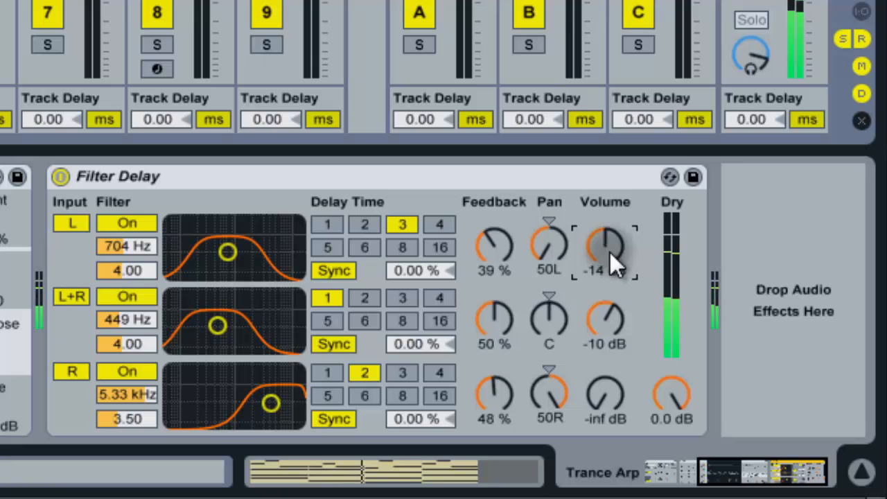
scroll(610, 252, "up", 1)
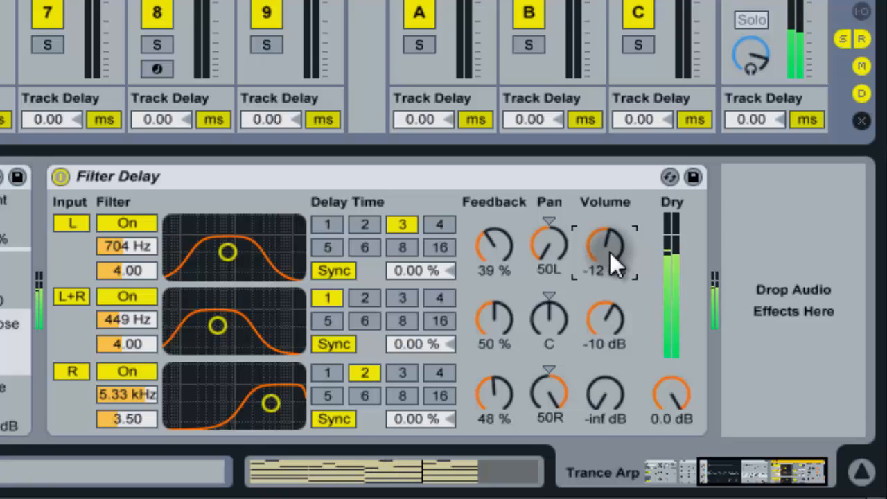
scroll(610, 253, "down", 3)
scroll(610, 253, "up", 1)
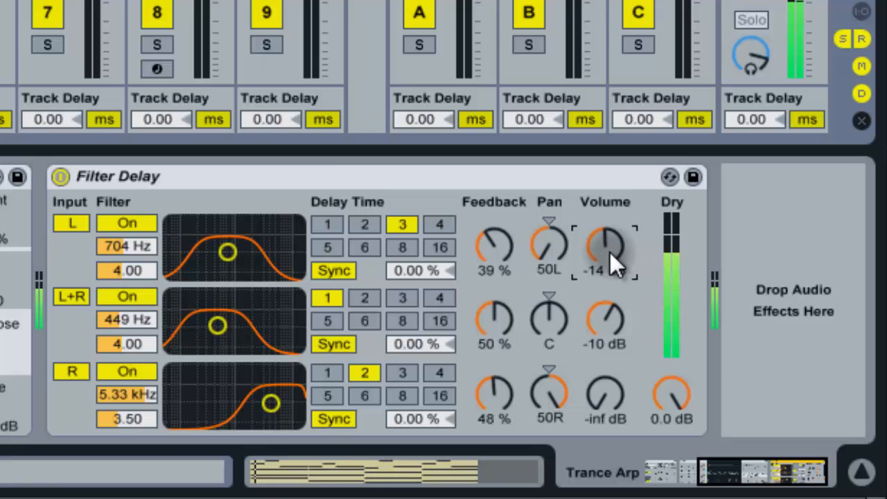
scroll(610, 252, "up", 1)
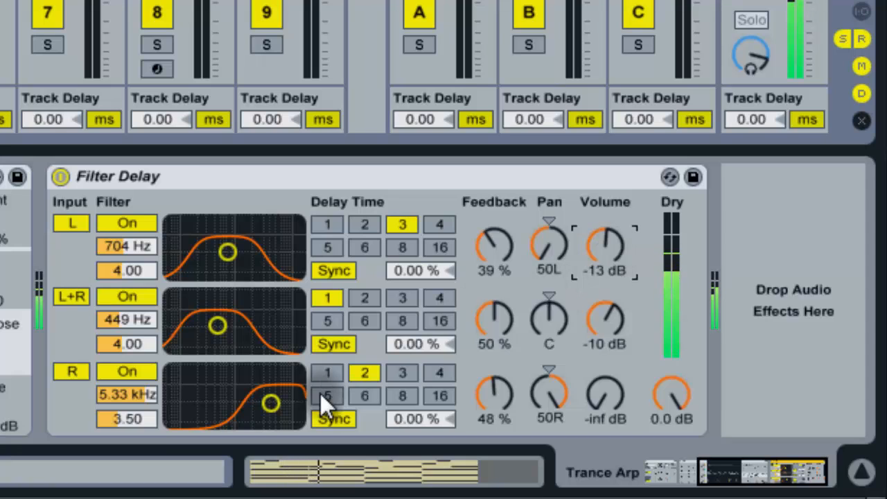
Raise the R delay line's volume to -7.0 dB.
scroll(611, 400, "up", 10)
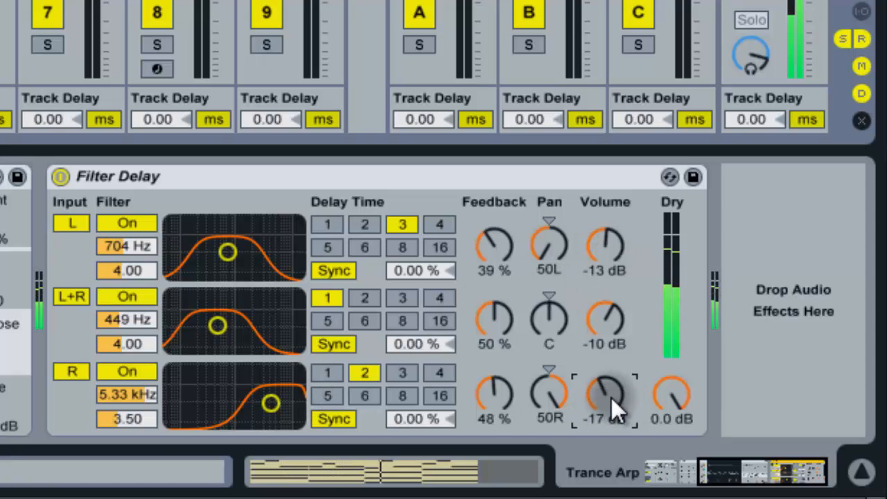
scroll(611, 399, "up", 8)
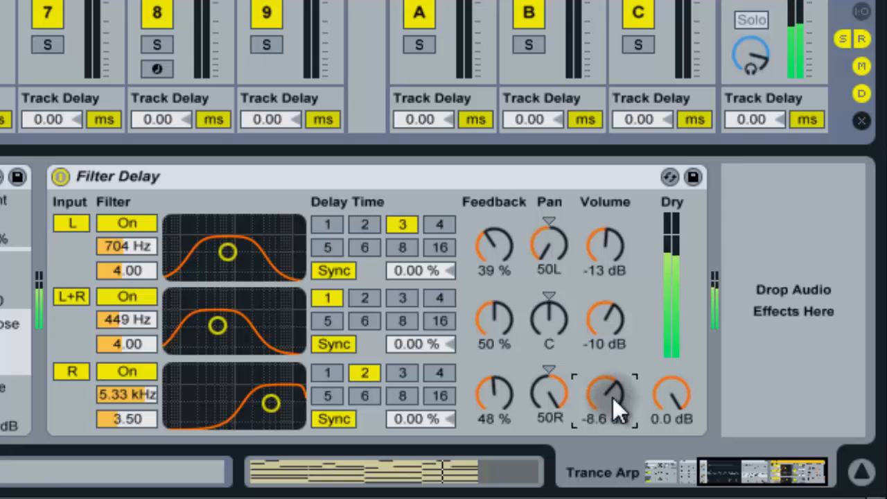
scroll(612, 399, "up", 2)
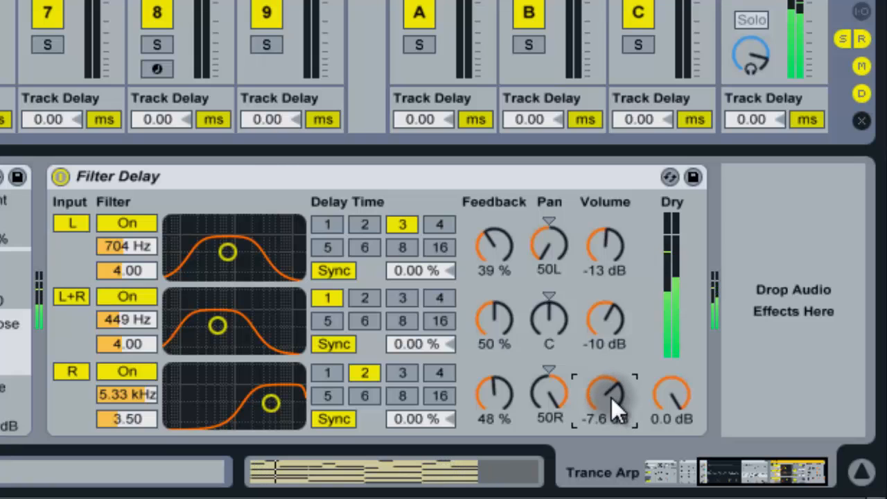
scroll(611, 399, "up", 1)
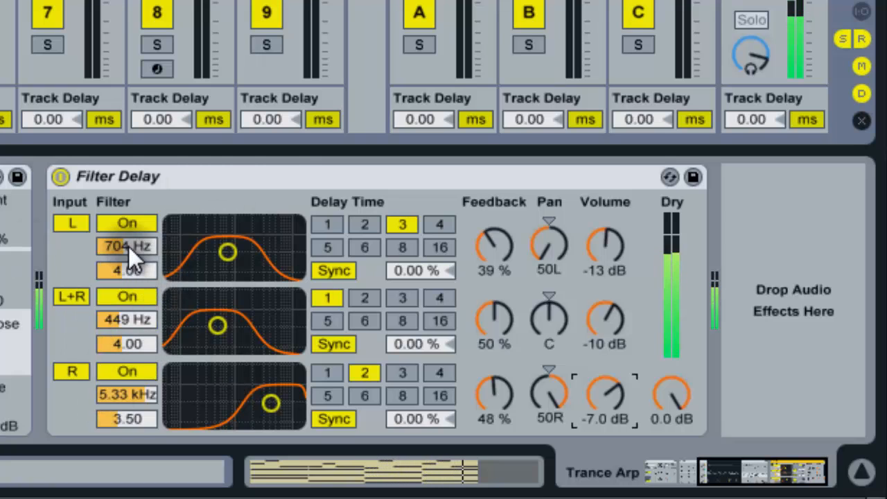
Sweep the L line's filter frequency up past 3.77 kHz and down below 144 Hz, and leave it at 315 Hz.
scroll(128, 246, "up", 10)
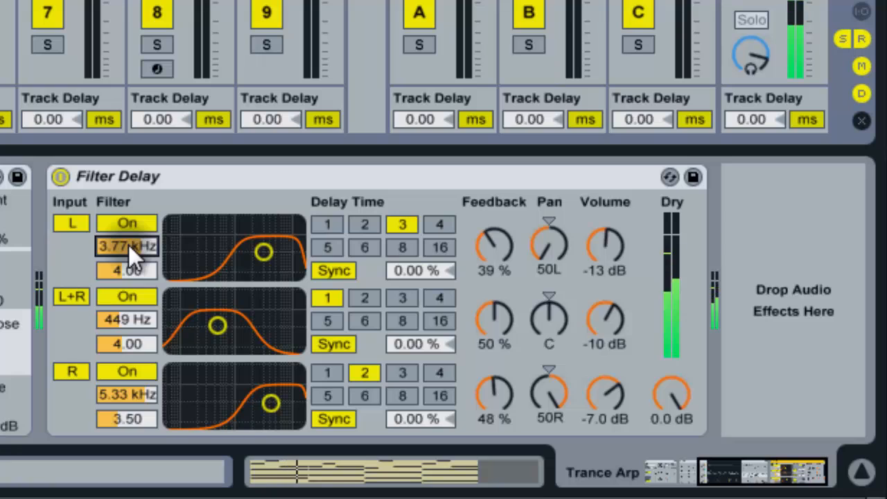
scroll(128, 244, "up", 2)
scroll(128, 249, "down", 20)
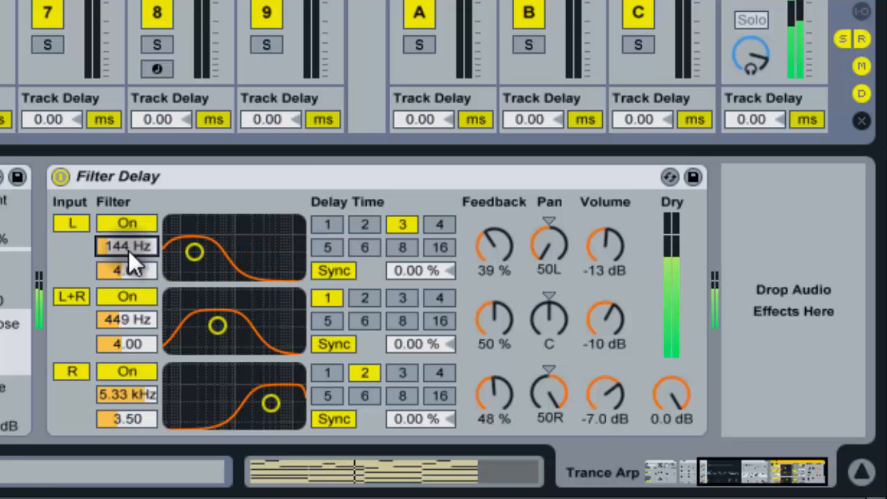
scroll(128, 249, "down", 2)
scroll(128, 246, "up", 6)
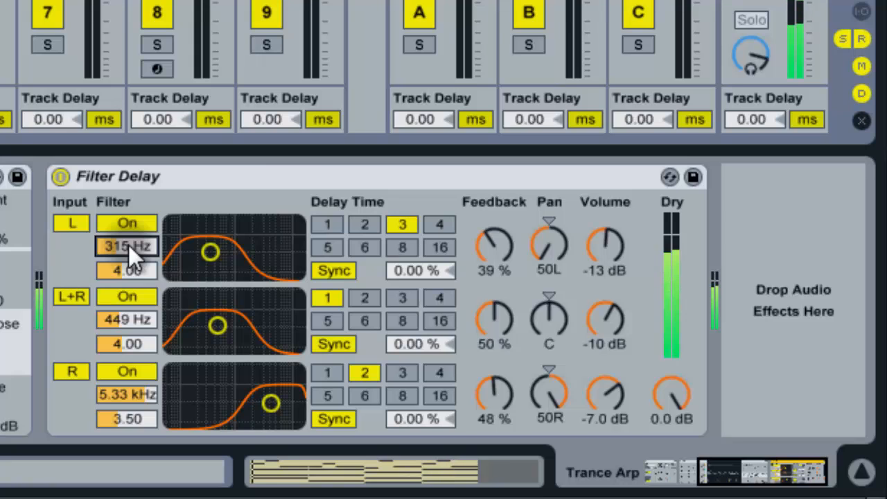
Sweep the L+R line's filter frequency up to 2.38 kHz and back down to 218 Hz.
scroll(135, 321, "up", 8)
scroll(136, 322, "up", 3)
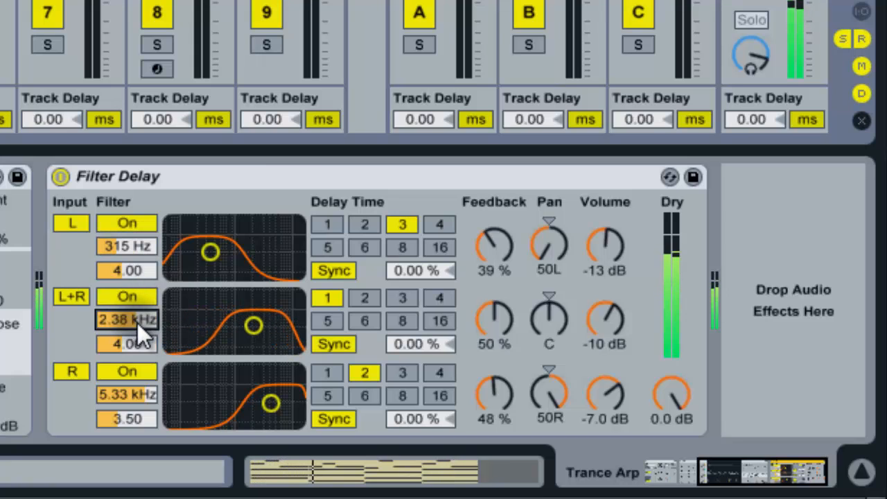
scroll(136, 322, "down", 15)
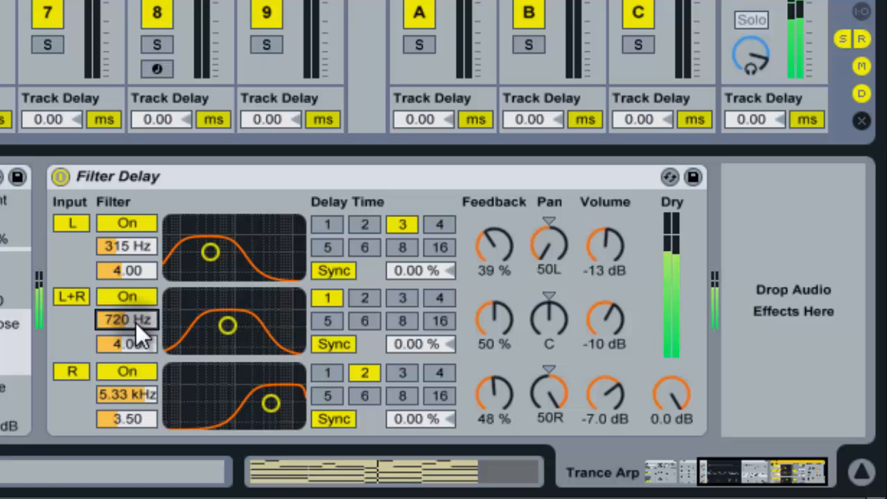
Sweep the R line's filter frequency between 865 Hz and 5.20 kHz, and leave it at 3.60 kHz.
scroll(119, 406, "down", 15)
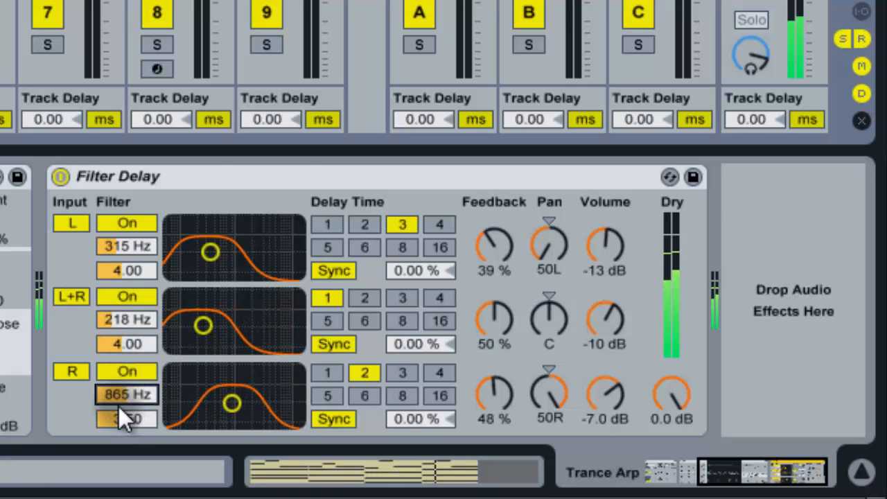
scroll(117, 408, "up", 15)
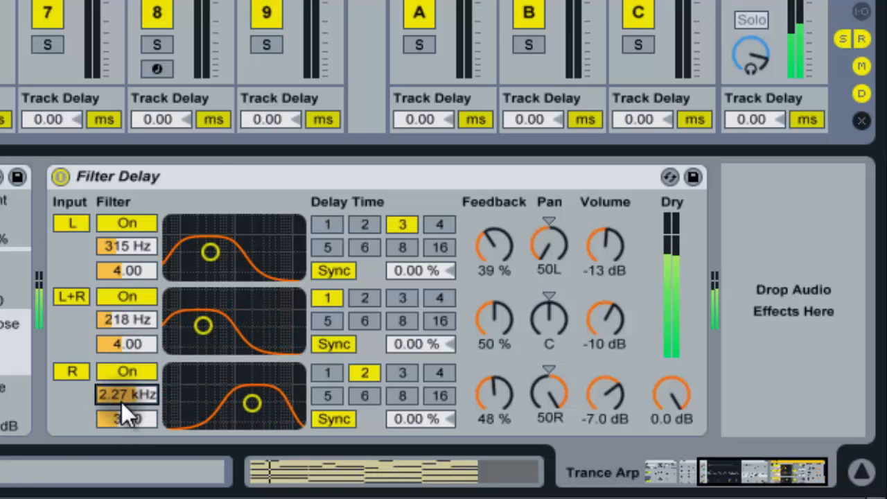
scroll(123, 403, "up", 3)
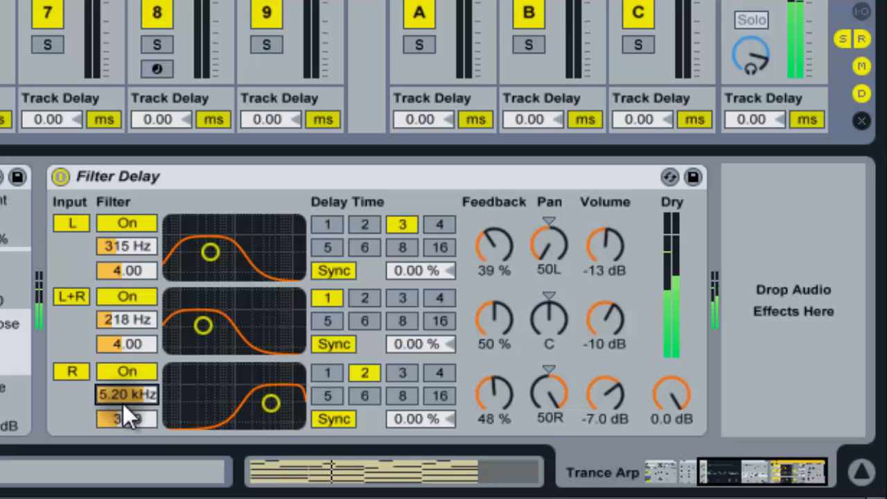
scroll(122, 405, "down", 2)
scroll(120, 405, "down", 5)
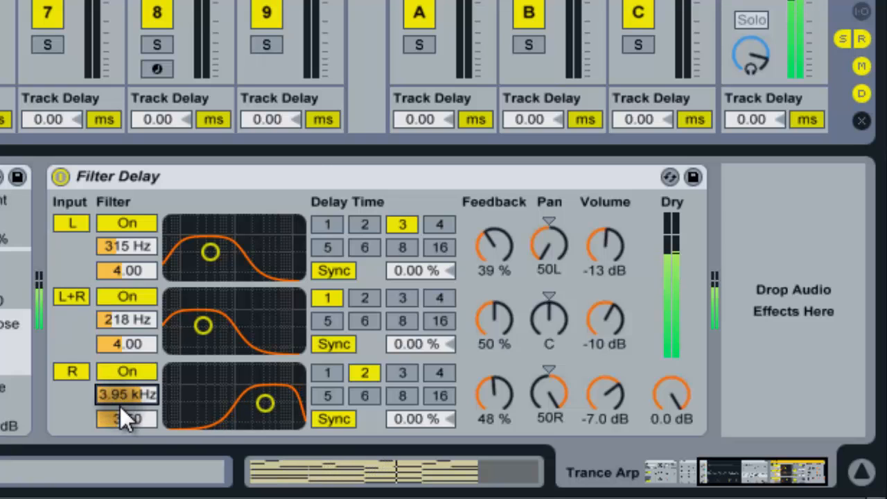
Set the L+R line's filter frequency to 572 Hz and its volume to -13 dB.
scroll(127, 312, "up", 10)
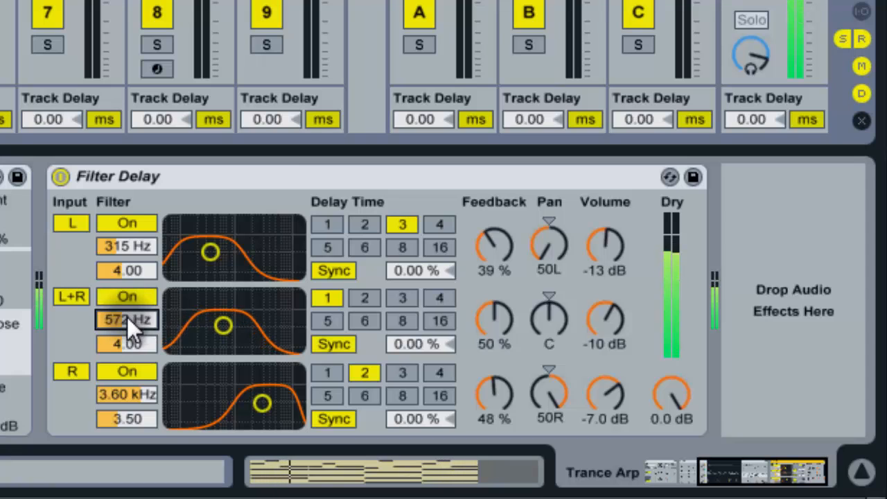
scroll(603, 331, "down", 3)
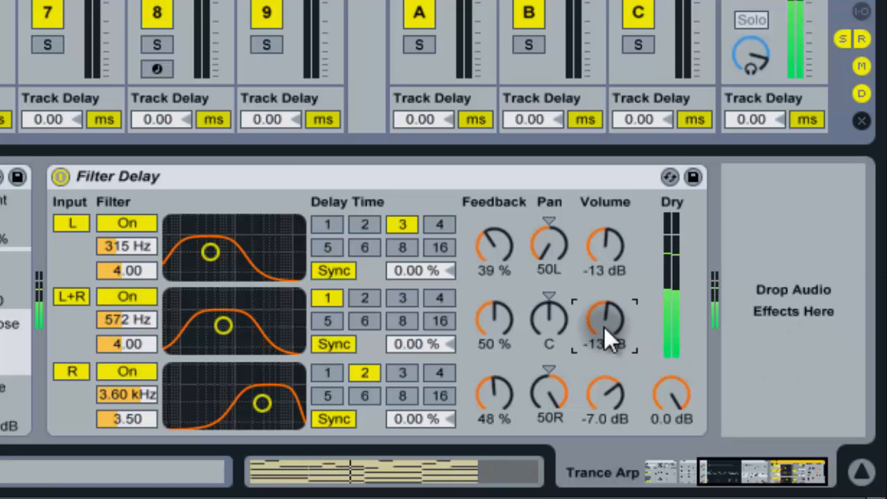
Lower the R line's volume to -9.0 dB, and audition a higher feedback before setting it to 44 %.
scroll(615, 422, "down", 2)
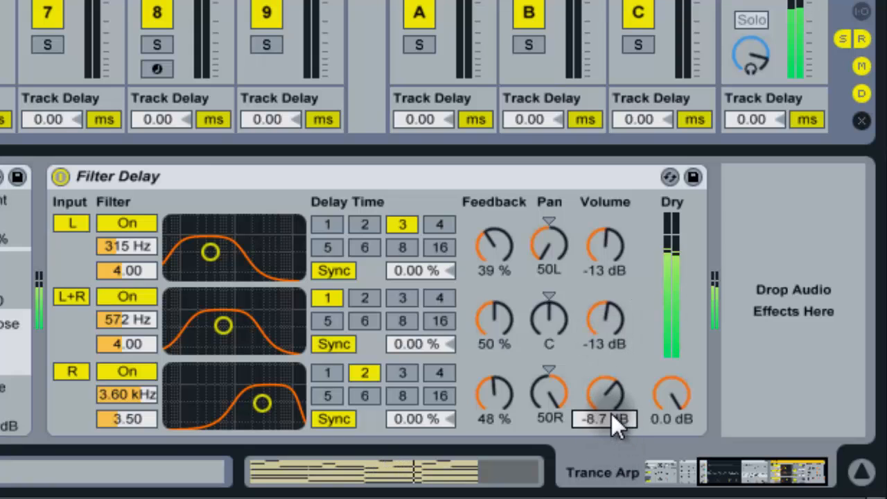
scroll(490, 391, "up", 8)
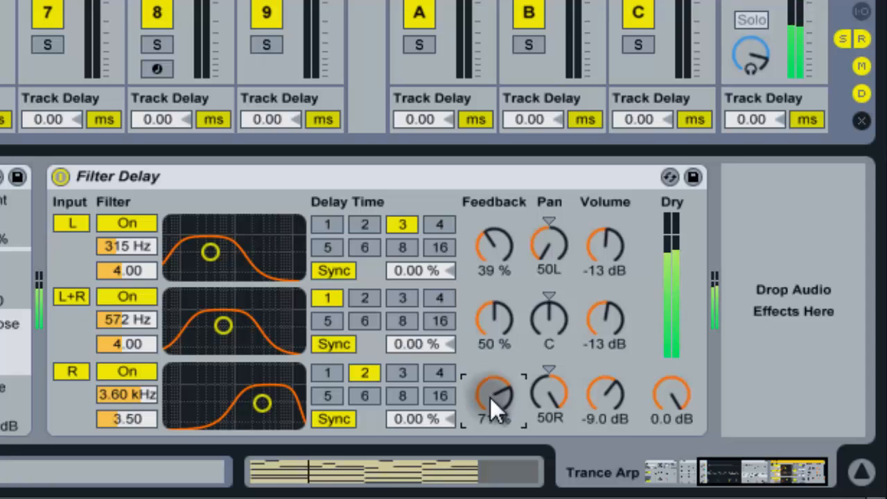
scroll(490, 395, "down", 9)
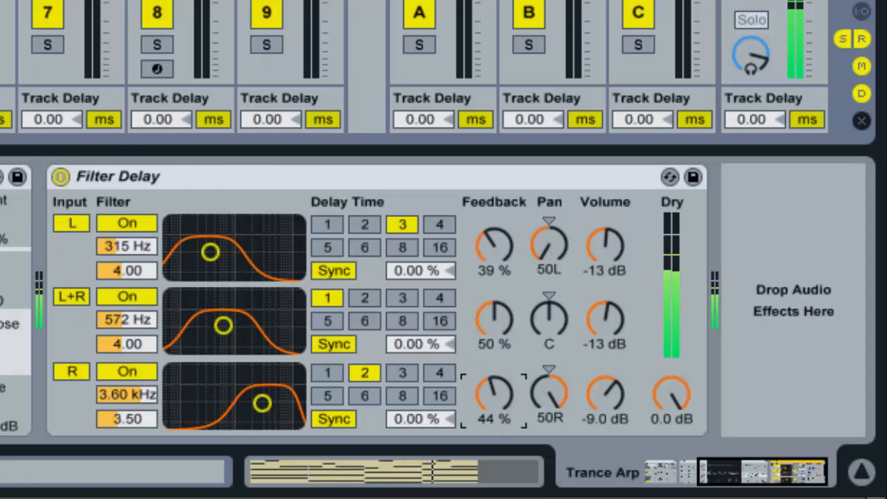
Restart playback to compare the Trance Arp clip with Filter Delay off and on, and stop the clip.
key("space")
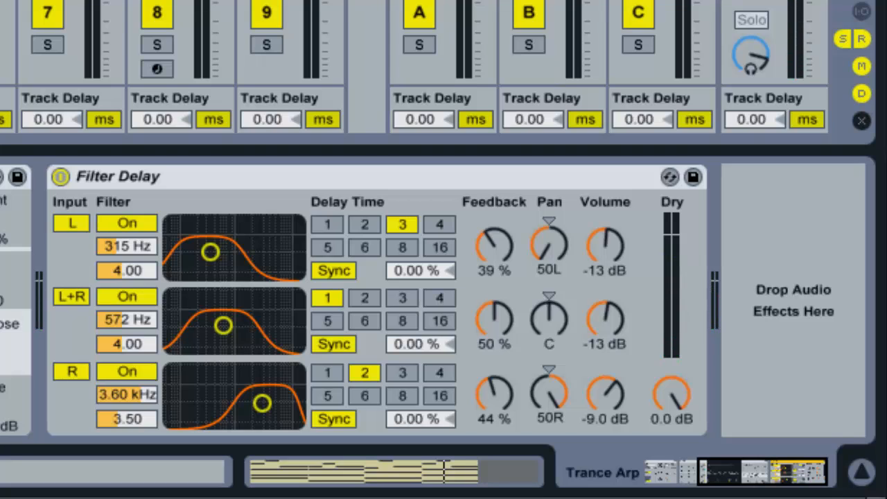
key("space")
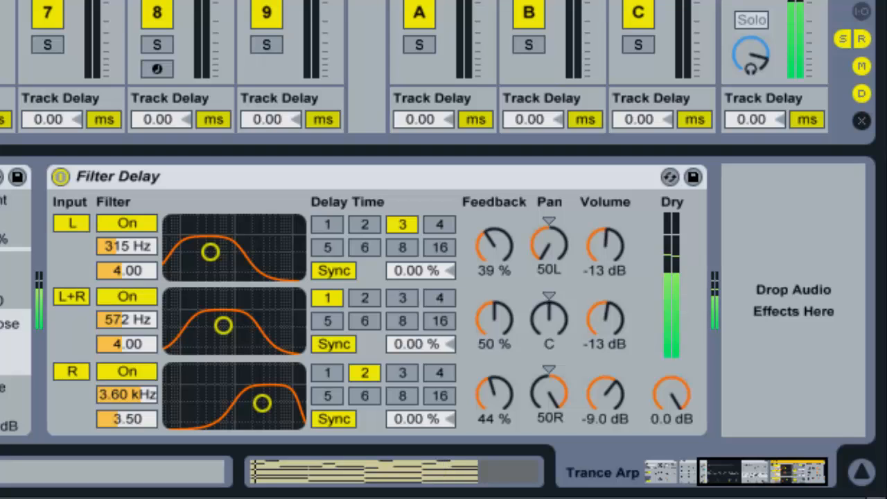
left_click(60, 177)
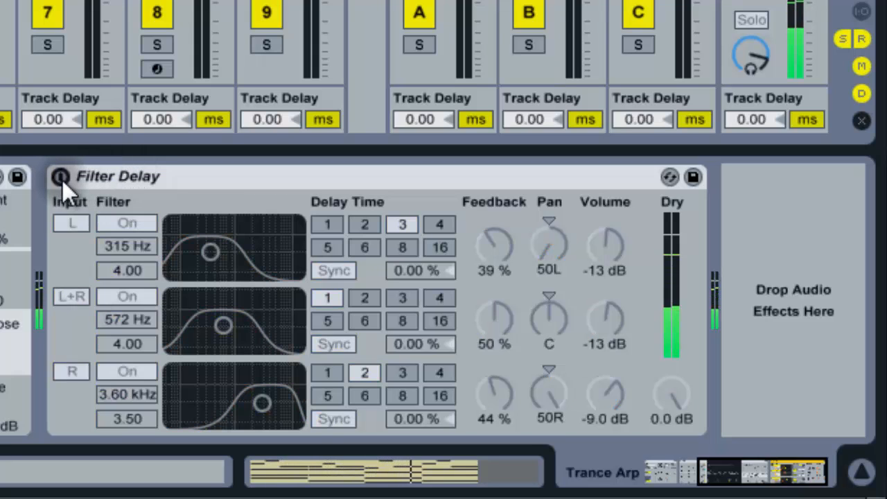
left_click(60, 178)
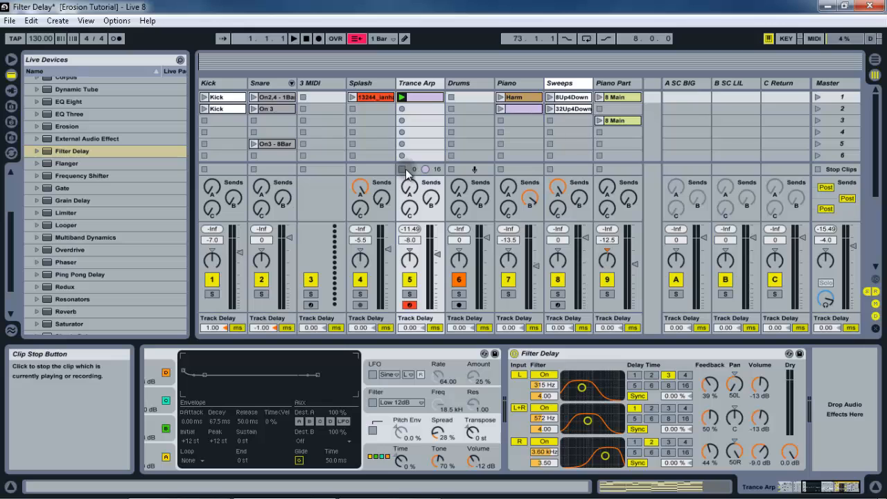
left_click(405, 173)
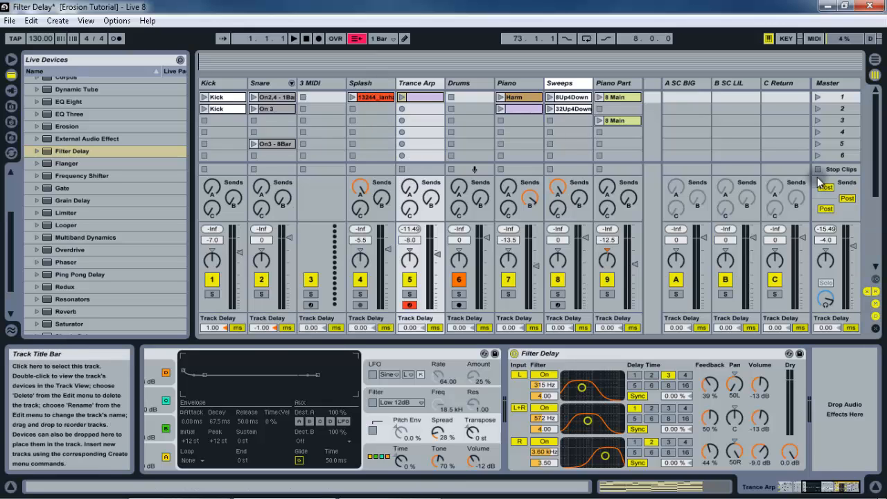
Open the crash sample clip on the Splash track, play it without effects and stop it.
left_click(380, 84)
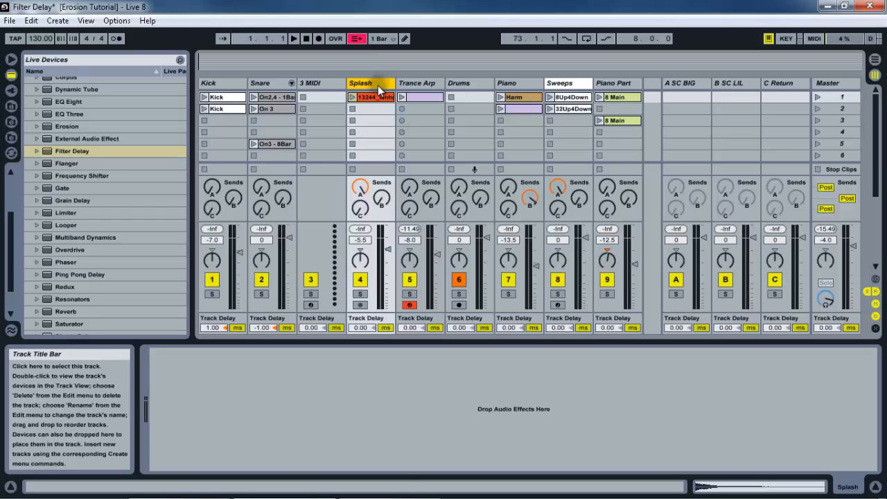
left_click(374, 99)
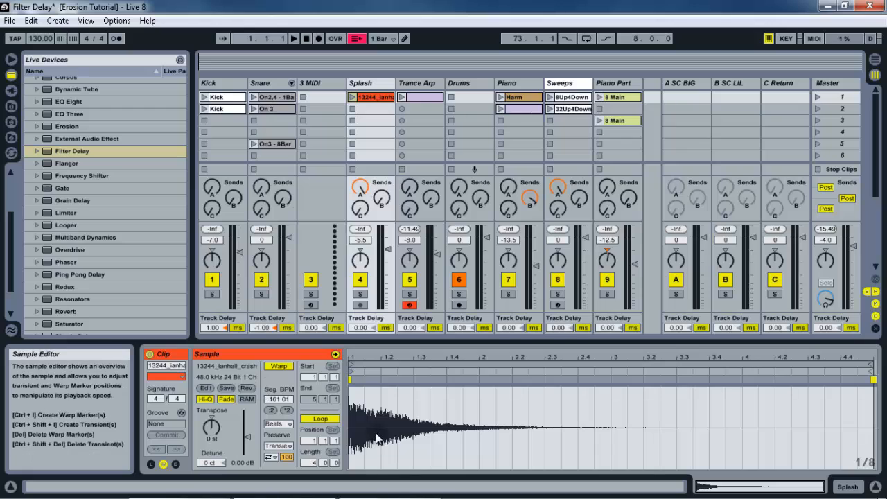
left_click(352, 99)
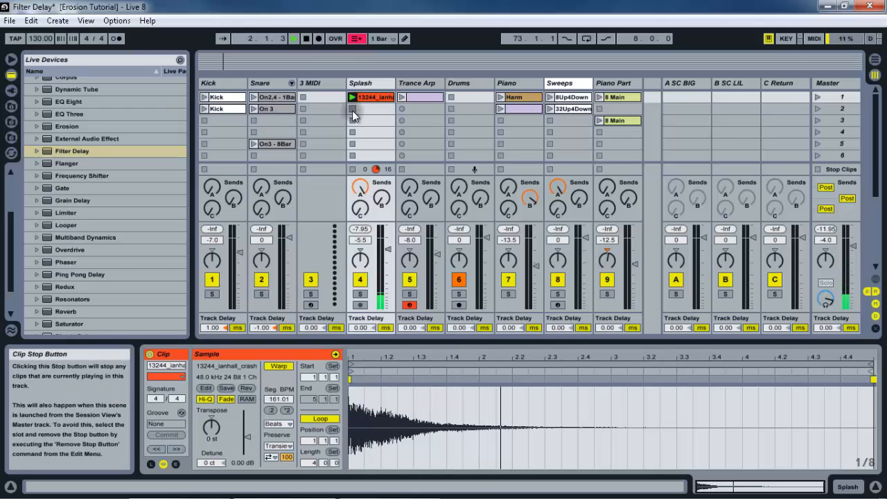
left_click(352, 111)
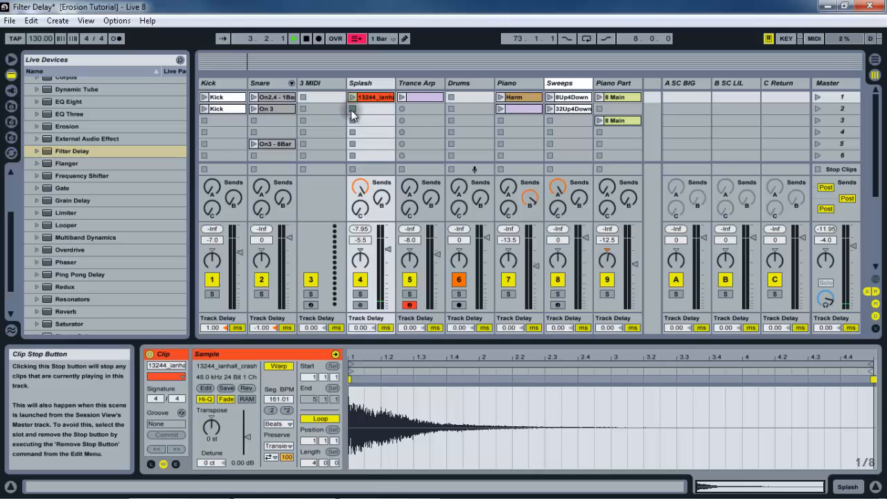
Copy the Filter Delay device from the Trance Arp track and paste it onto the Splash track's empty effects chain.
left_click(416, 82)
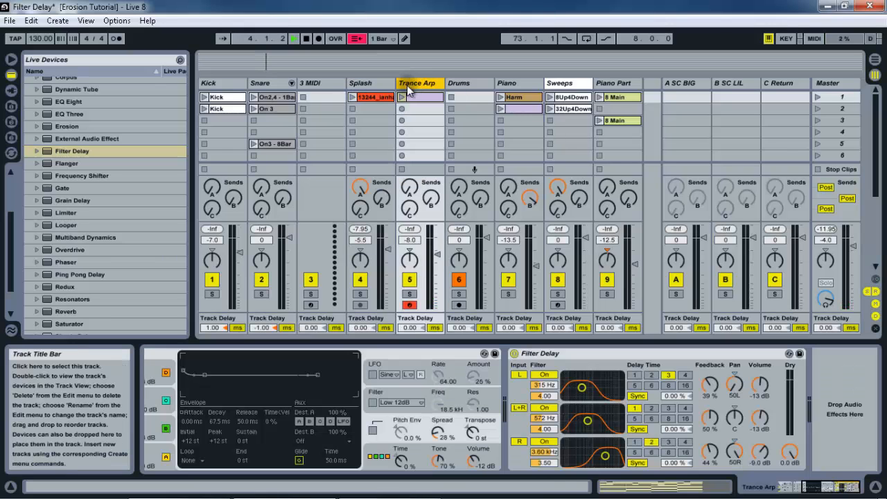
left_click(568, 355)
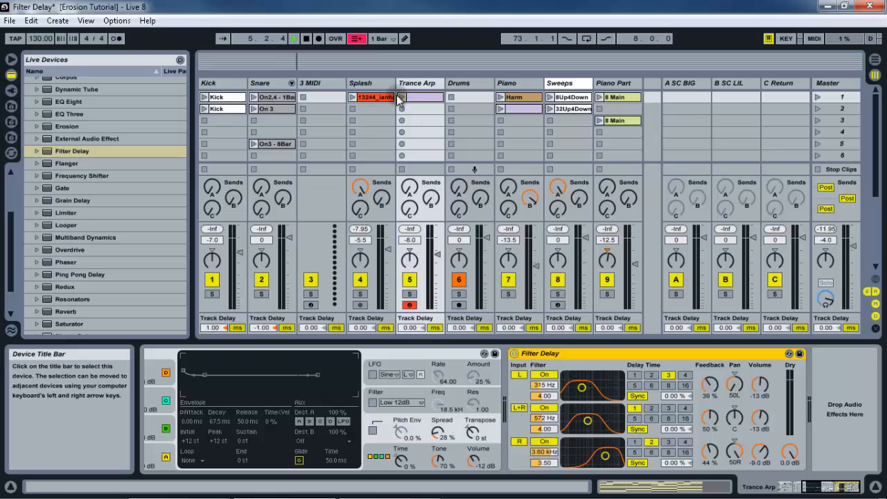
left_click(375, 125)
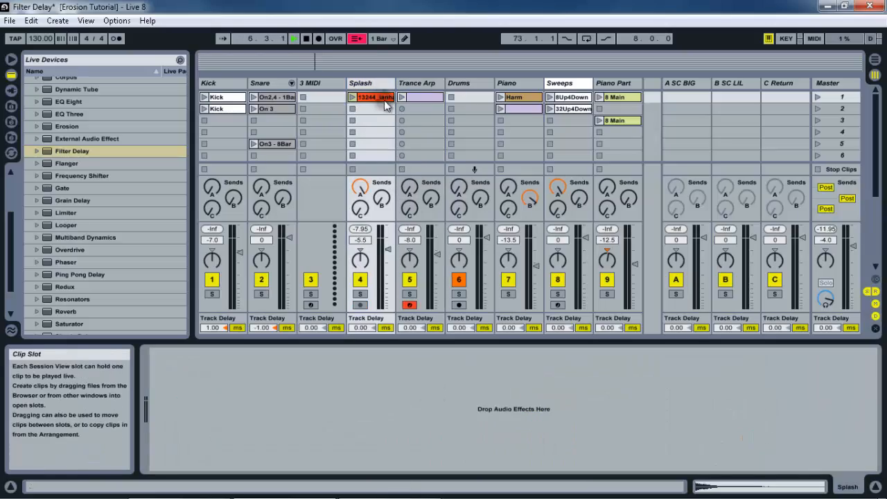
left_click(493, 420)
key("ctrl+v")
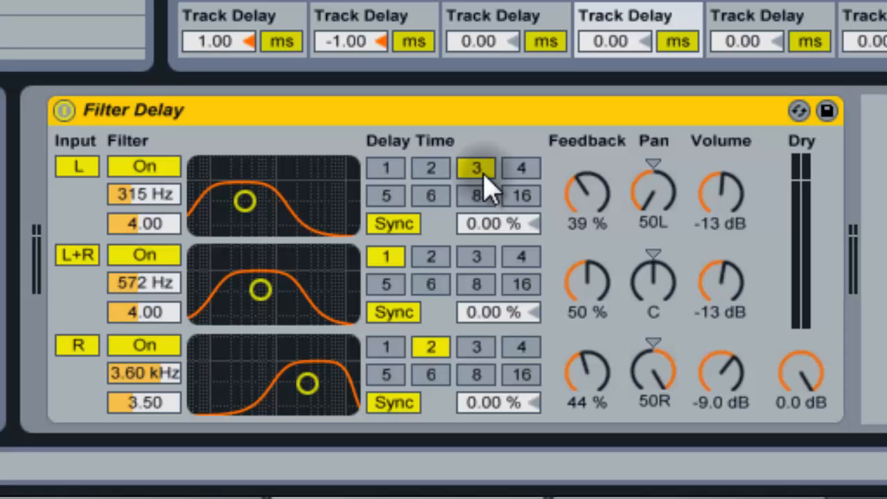
Set the delay times to 6 on the L line, 2 on the L+R line and 4 on the R line.
left_click(430, 196)
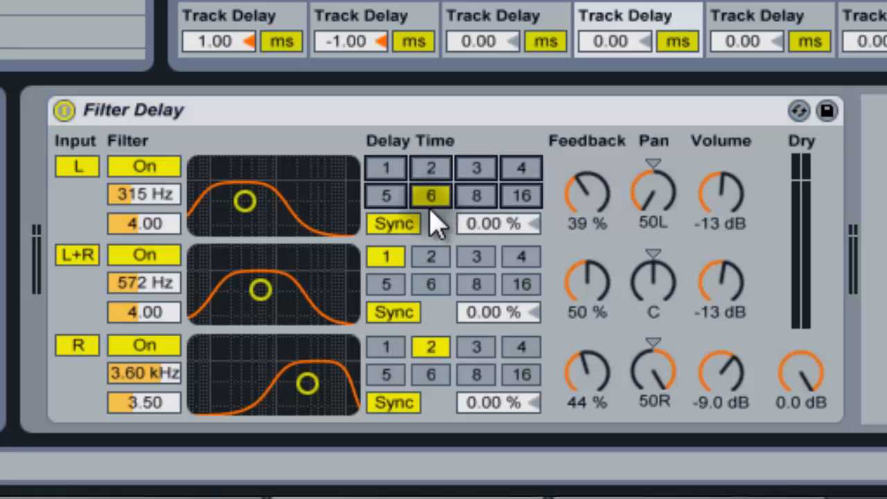
left_click(431, 258)
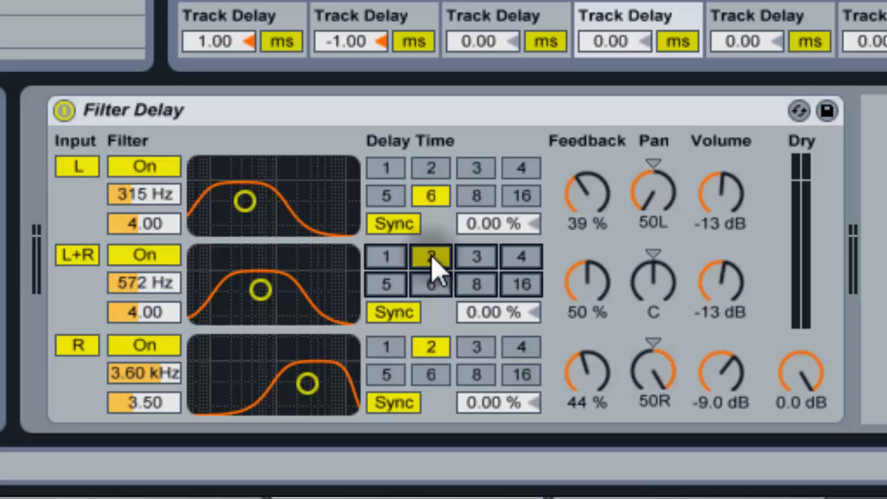
left_click(524, 349)
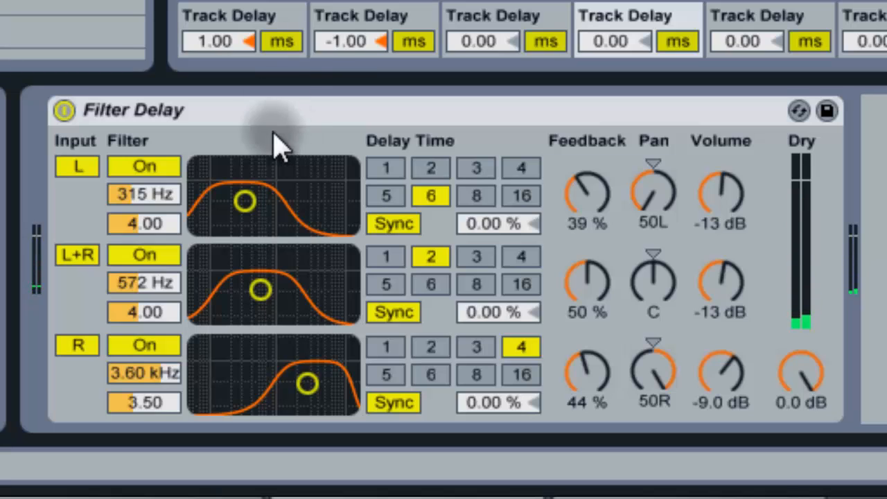
Raise the filter frequencies to 2.38 kHz (L) and 3.44 kHz (L+R), and the volumes to -2.3 dB (L), -3.1 dB (L+R) and -3.2 dB (R).
mouse_move(146, 289)
left_mouse_down()
mouse_move(142, 281)
mouse_move(149, 294)
left_mouse_up()
left_click_drag(133, 193, 123, 198)
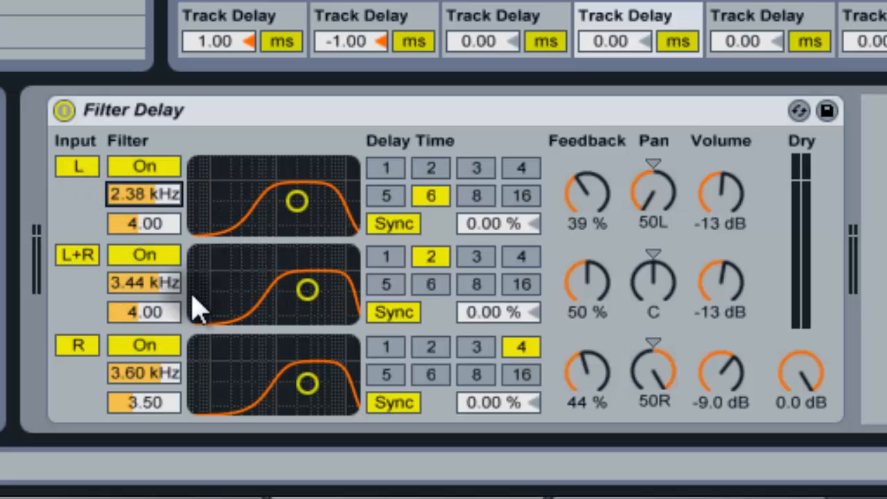
mouse_move(724, 374)
left_mouse_down()
mouse_move(727, 390)
mouse_move(724, 365)
left_mouse_up()
left_click_drag(749, 320, 748, 313)
left_click_drag(724, 198, 728, 229)
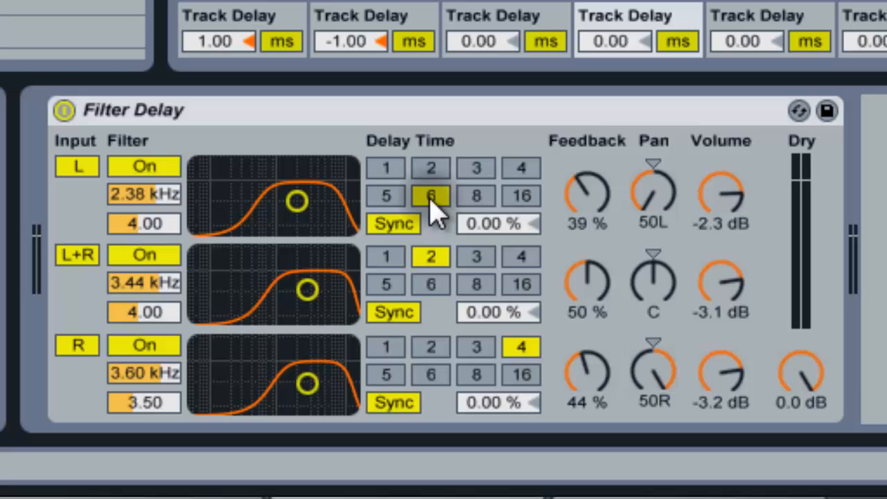
Play the crash while lowering the L line's feedback in stages to 25 %.
left_click_drag(594, 192, 588, 200)
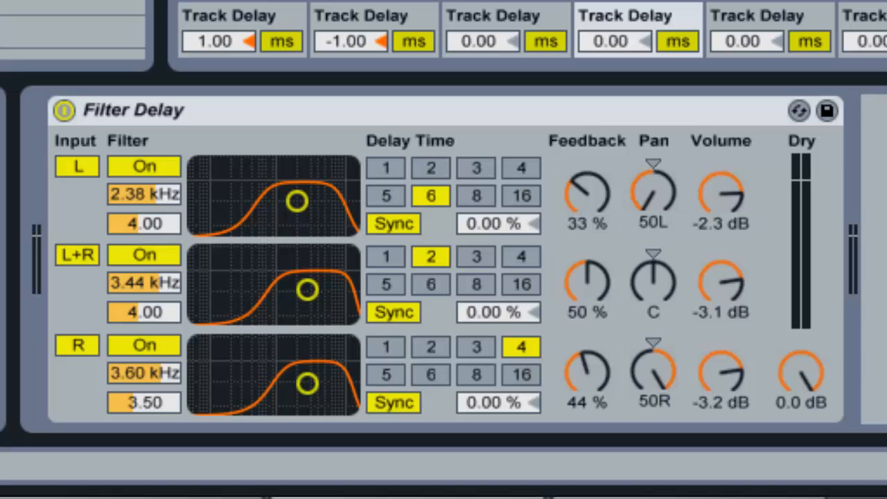
key("space")
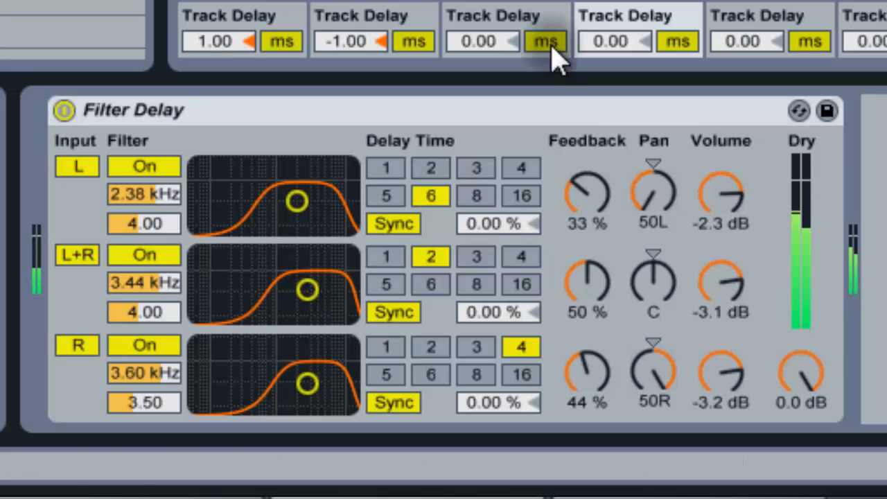
left_click(586, 196)
left_click_drag(586, 196, 587, 201)
key("space")
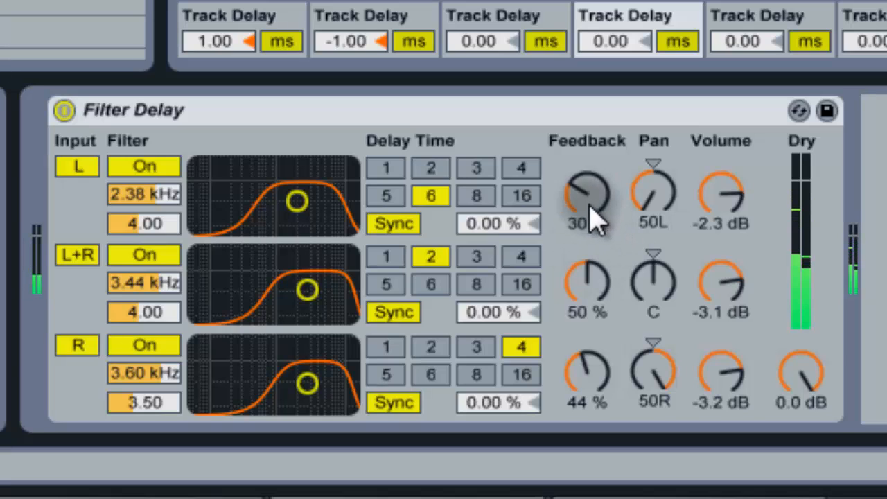
left_click_drag(589, 214, 591, 222)
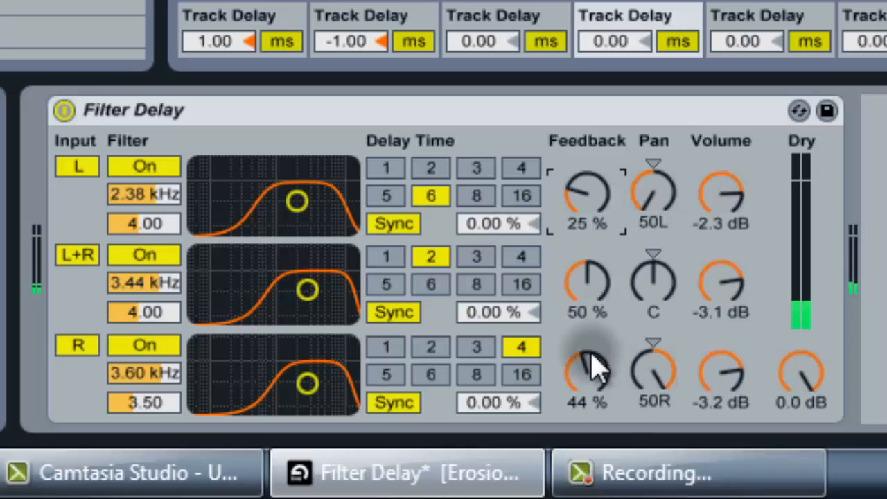
Raise the feedback to 31 % on the L line, 56 % on the L+R line and 65 % on the R line.
left_click_drag(588, 357, 593, 376)
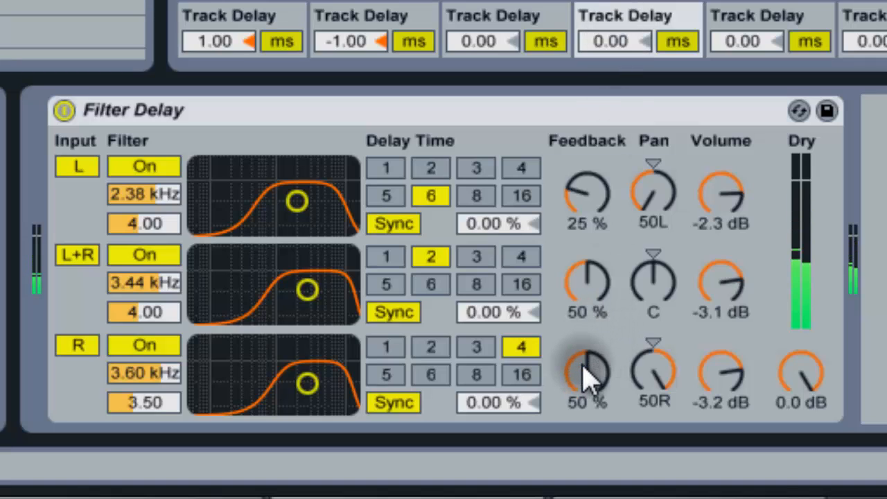
left_click_drag(584, 375, 582, 366)
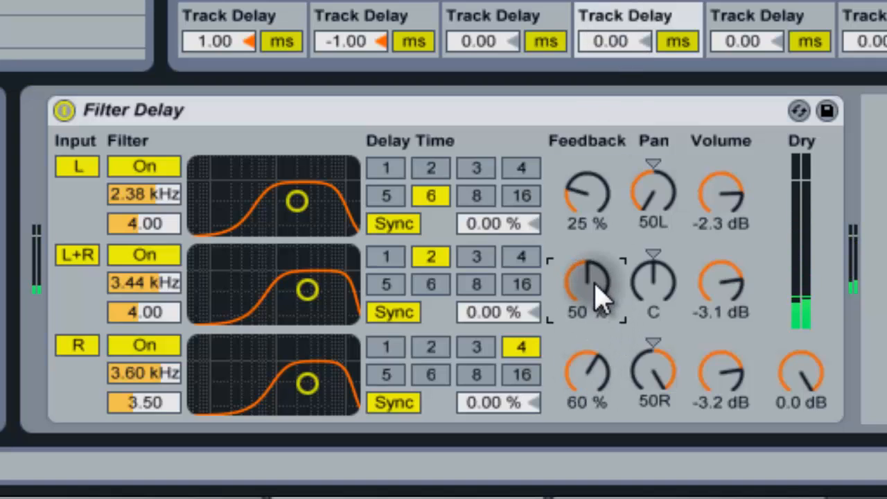
left_click_drag(594, 293, 594, 296)
left_click_drag(601, 197, 601, 187)
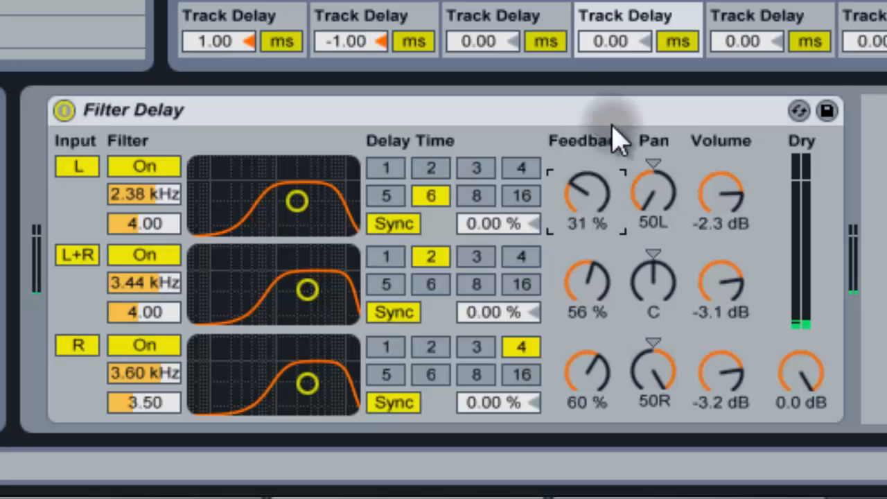
mouse_move(575, 385)
left_mouse_down()
mouse_move(581, 391)
mouse_move(573, 383)
left_mouse_up()
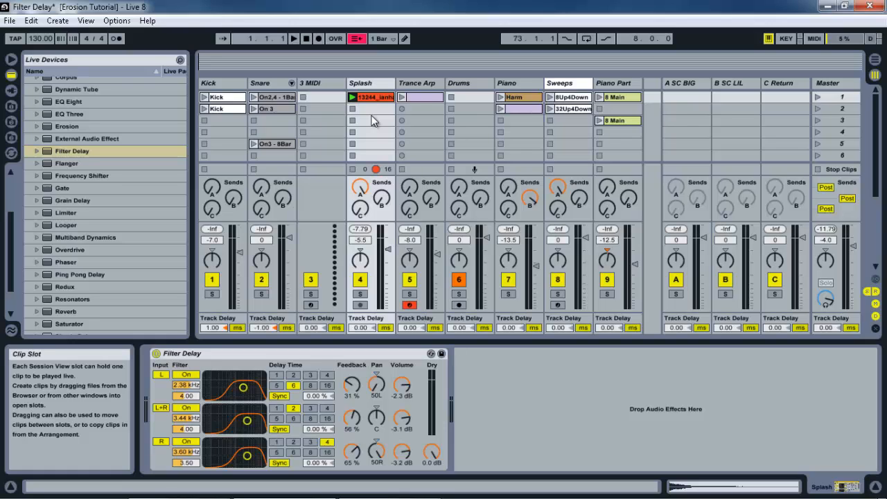
Play the crash clip with Filter Delay on and again with it bypassed, stopping after each, and re-enable the device.
left_click_drag(359, 259, 358, 256)
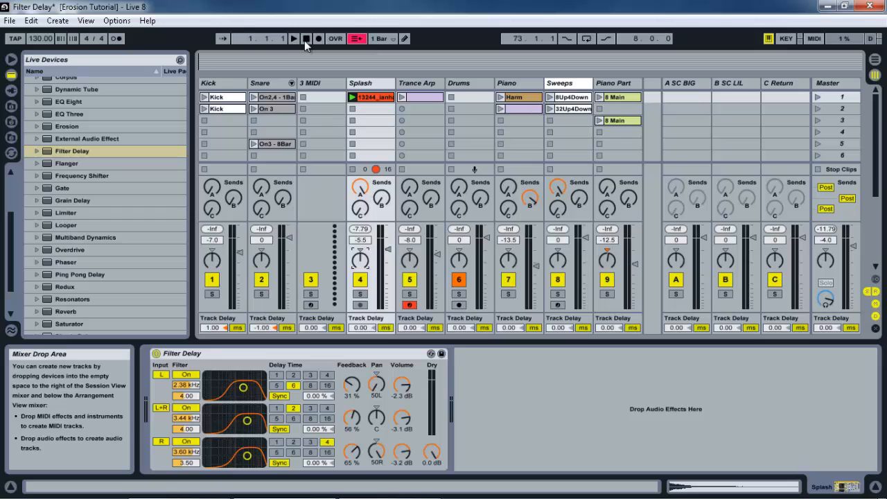
left_click(352, 97)
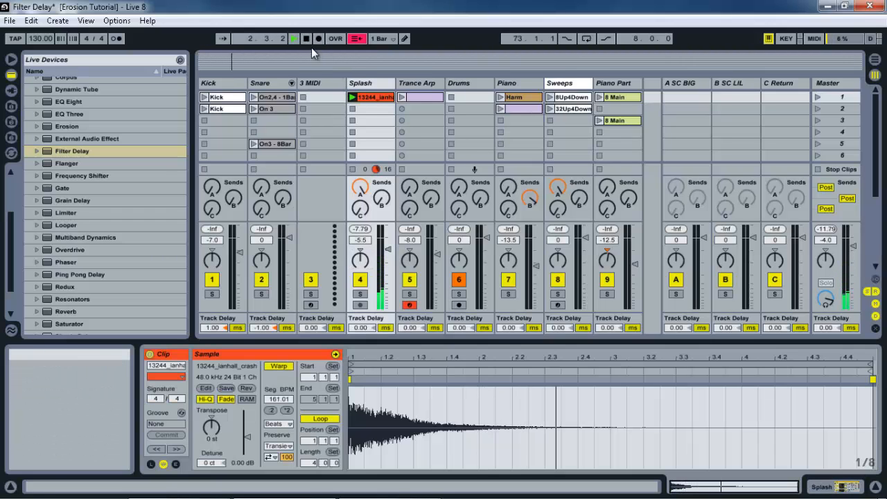
double_click(306, 39)
key("shift+Tab")
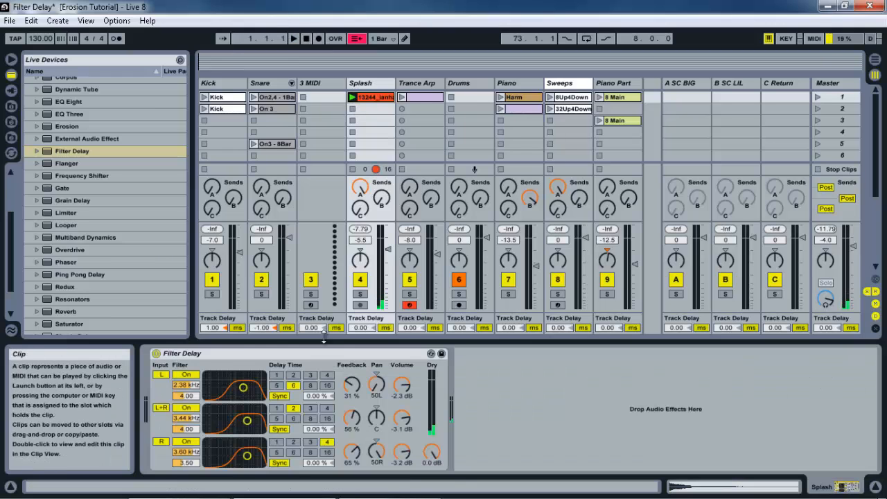
left_click(156, 353)
left_click(351, 97)
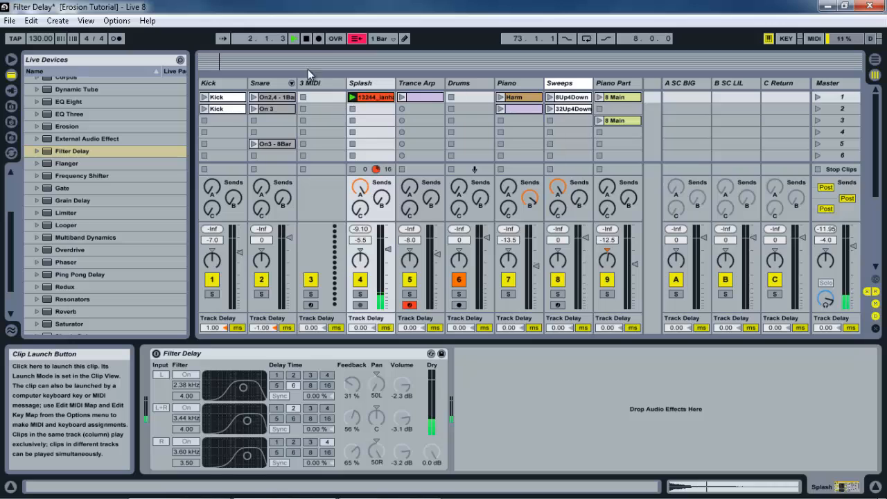
double_click(305, 39)
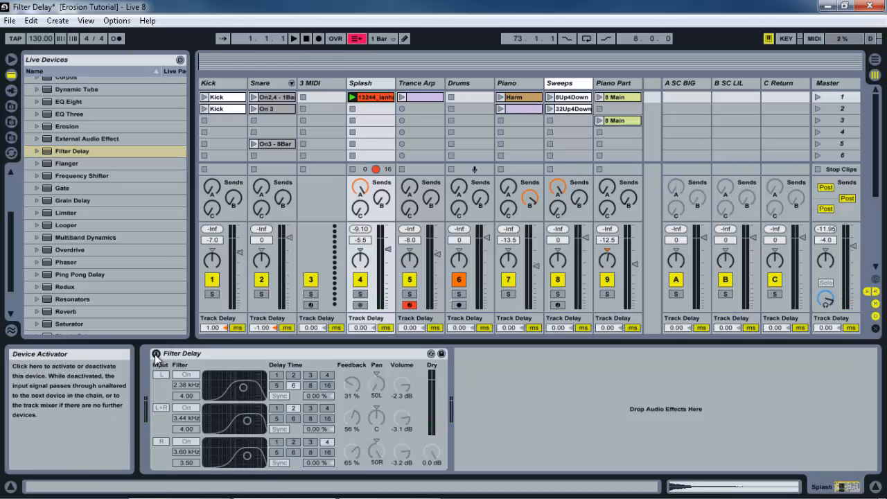
left_click(156, 354)
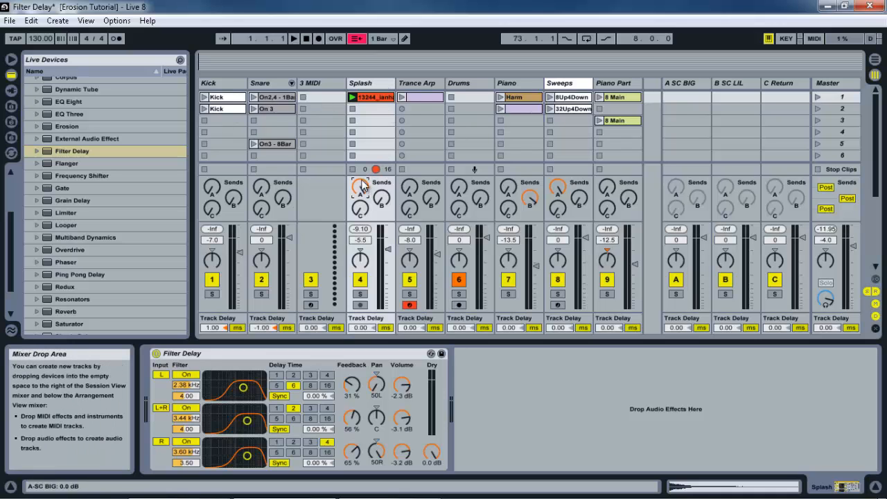
left_click_drag(362, 182, 363, 183)
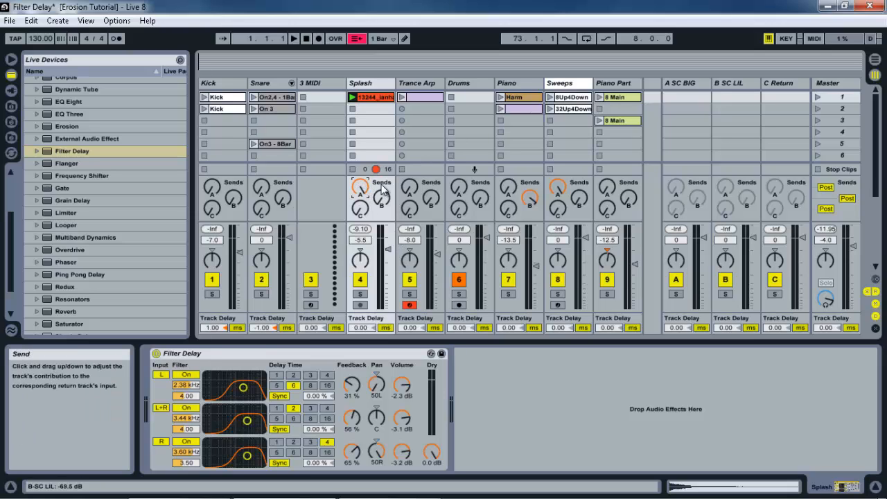
left_click_drag(359, 189, 361, 194)
mouse_move(362, 188)
left_mouse_down()
mouse_move(365, 198)
mouse_move(361, 187)
left_mouse_up()
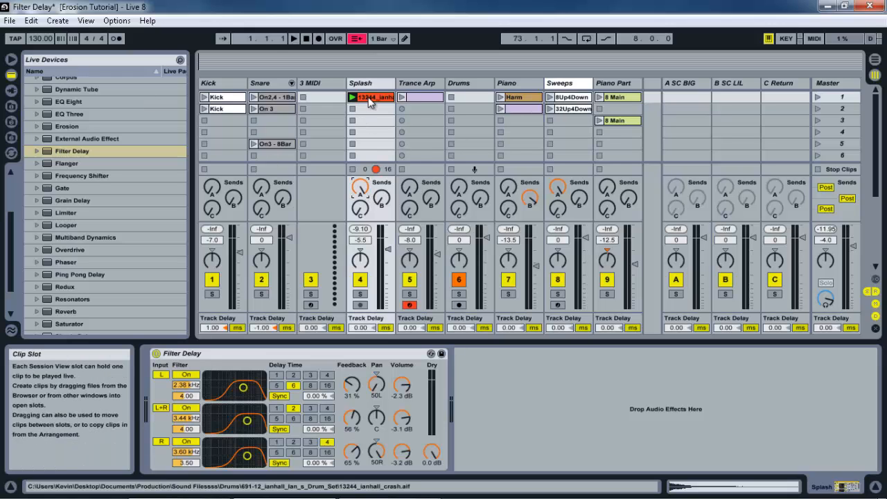
Mute the Kick track and launch its first clip to compare the sidechained crash with Filter Delay on and off, and stop playback.
left_click(212, 280)
left_click(204, 98)
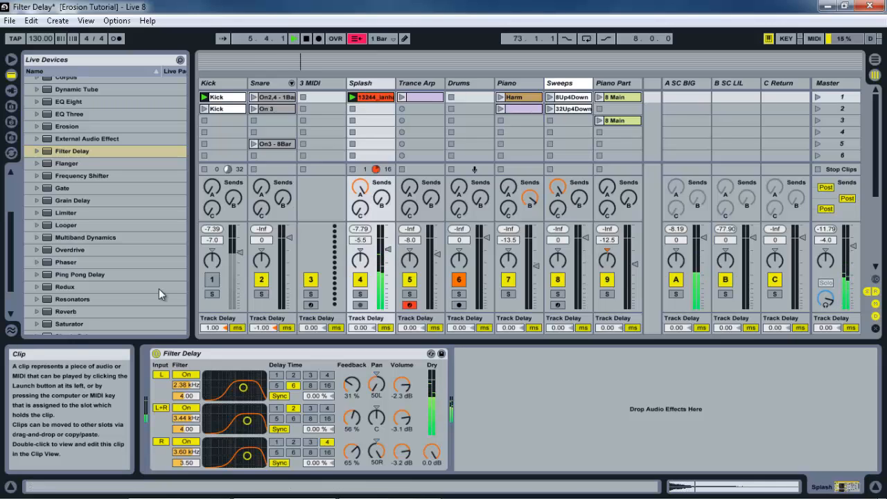
left_click(157, 353)
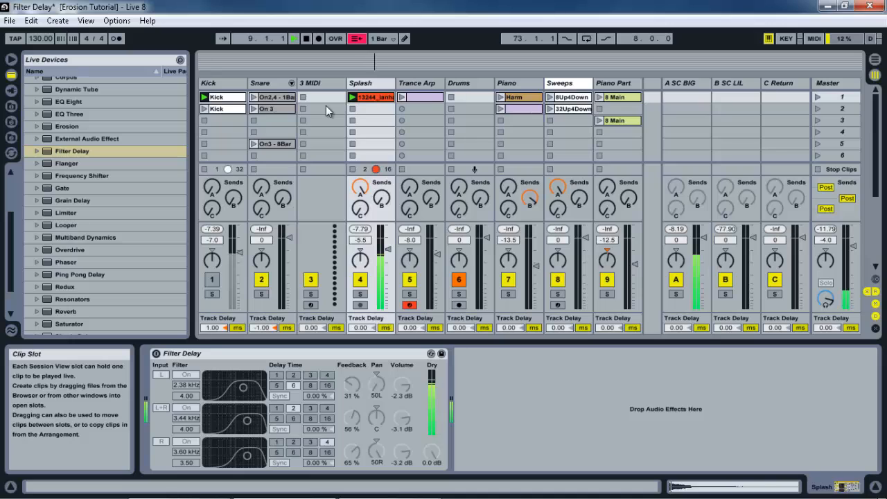
left_click(156, 353)
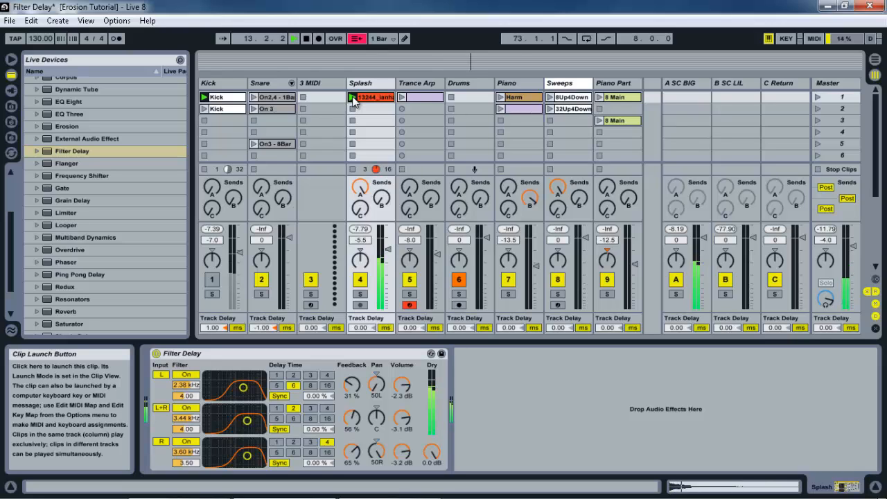
left_click(306, 39)
left_click(306, 39)
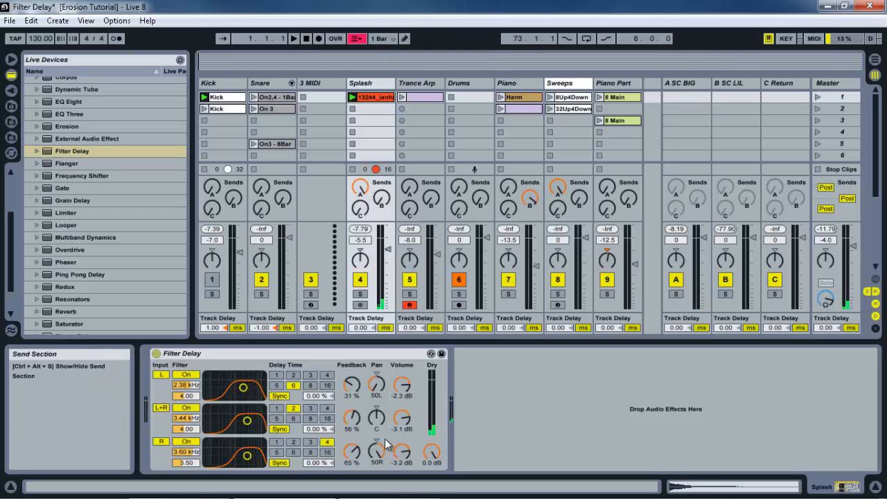